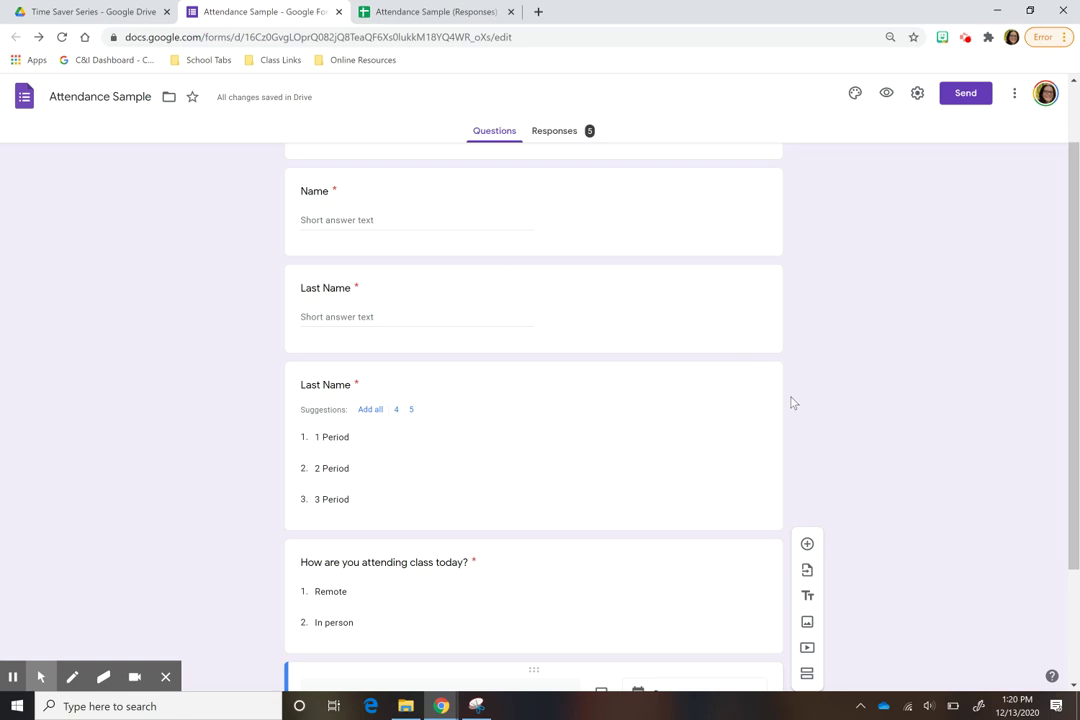
From the Time Saver Series Drive folder, create a new Google Form and confirm creating it there.
scroll(639, 362, up, 2)
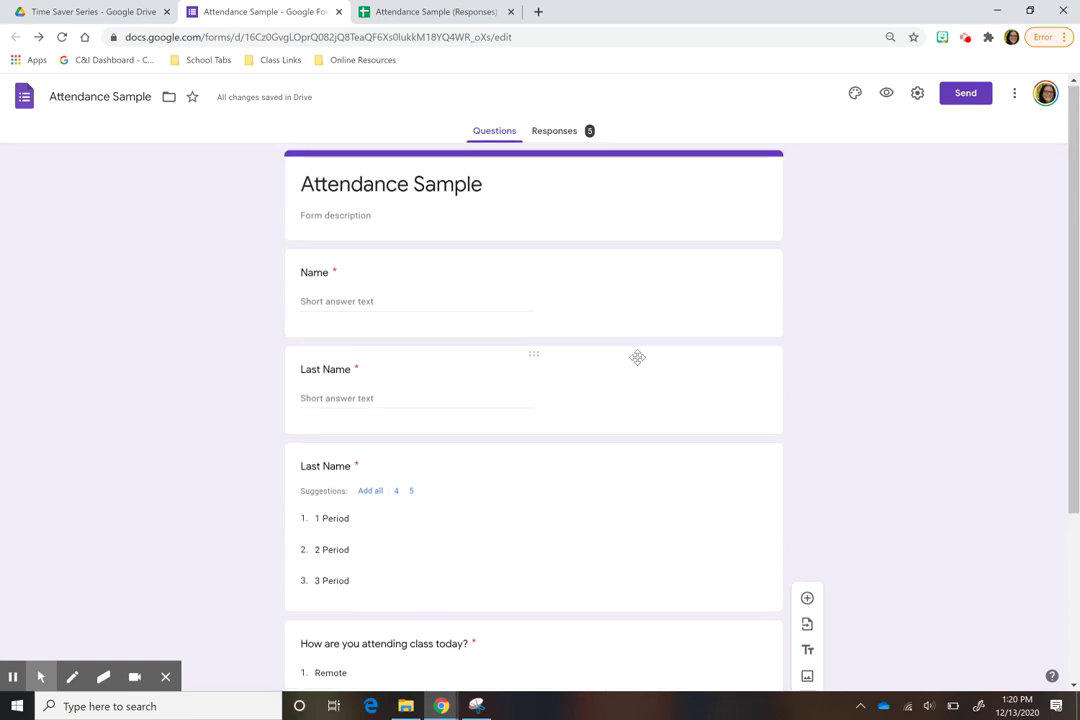
scroll(637, 357, down, 1)
scroll(637, 360, up, 1)
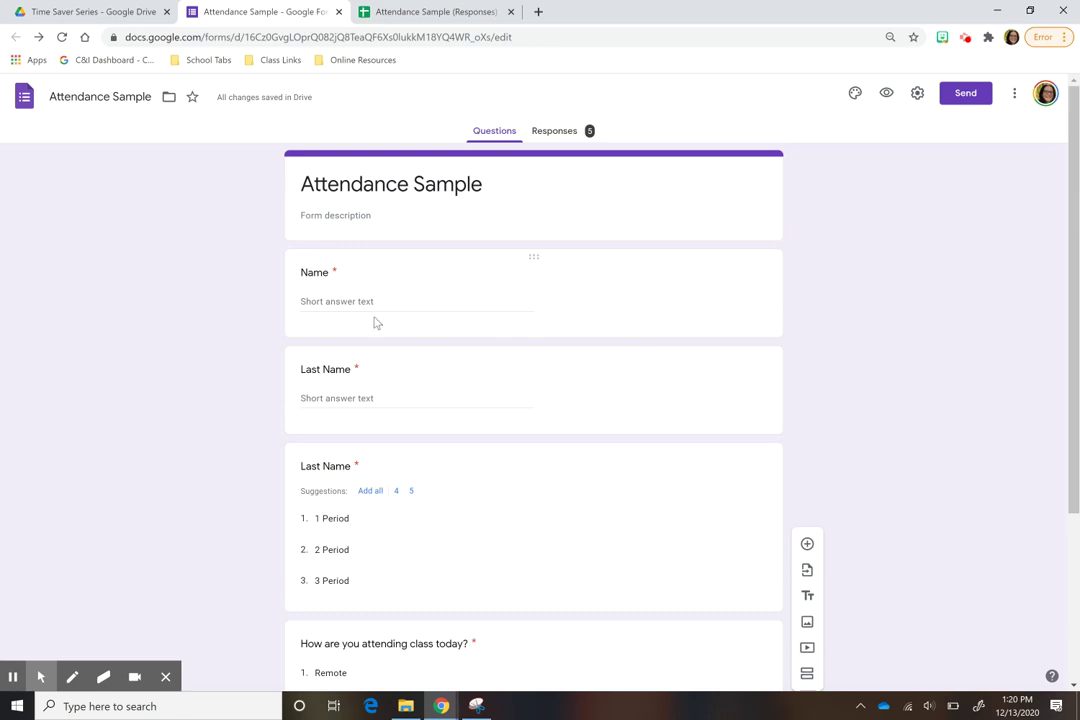
scroll(417, 346, down, 1)
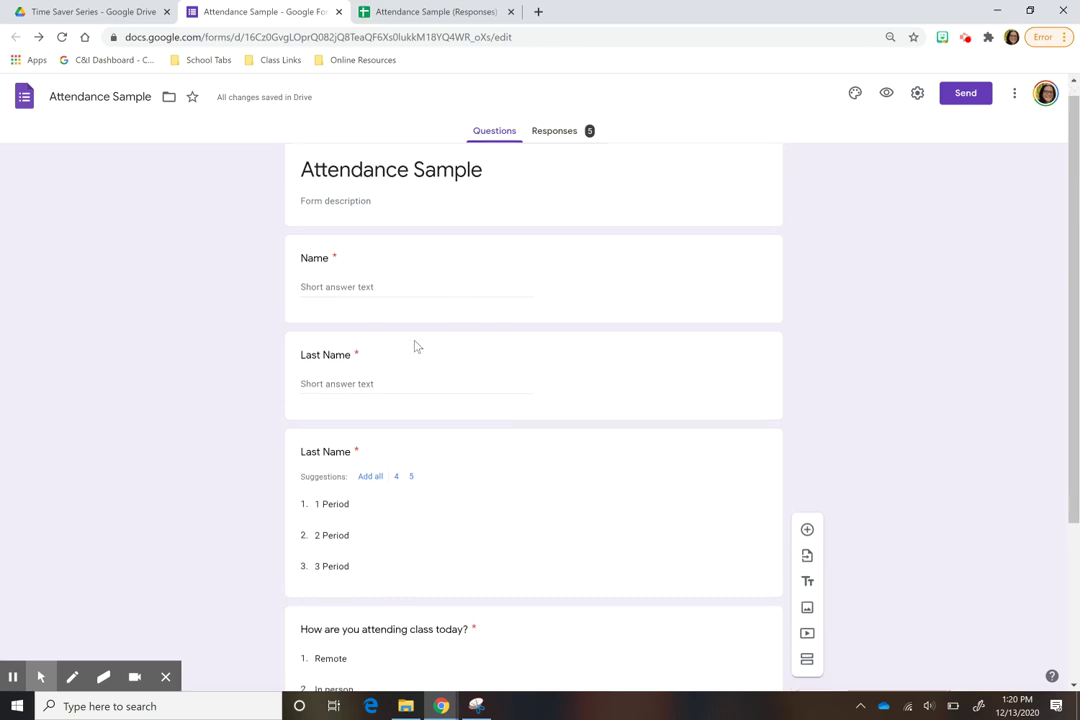
scroll(417, 346, up, 1)
scroll(417, 346, down, 1)
scroll(416, 344, down, 3)
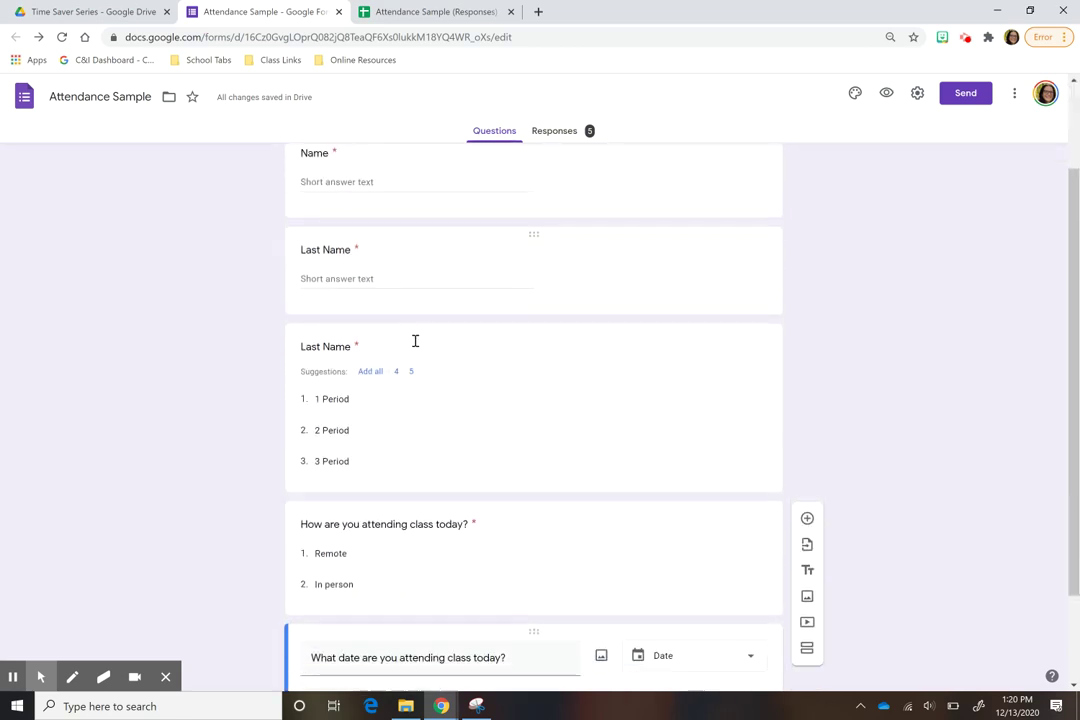
scroll(415, 341, up, 1)
scroll(415, 341, up, 3)
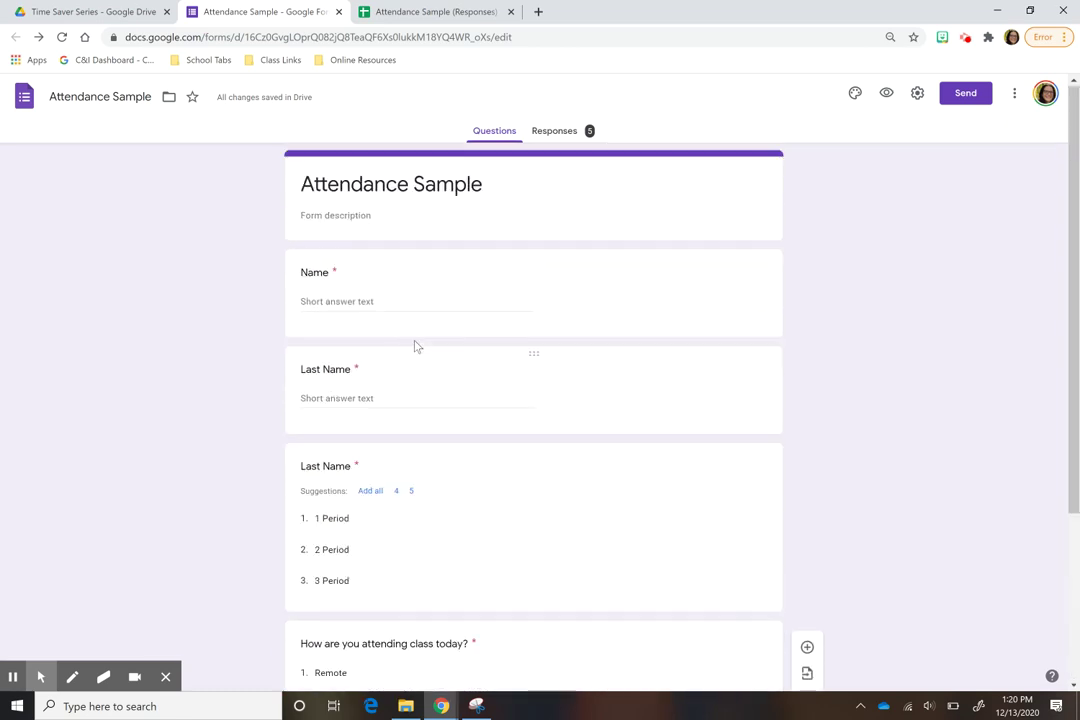
scroll(416, 345, down, 1)
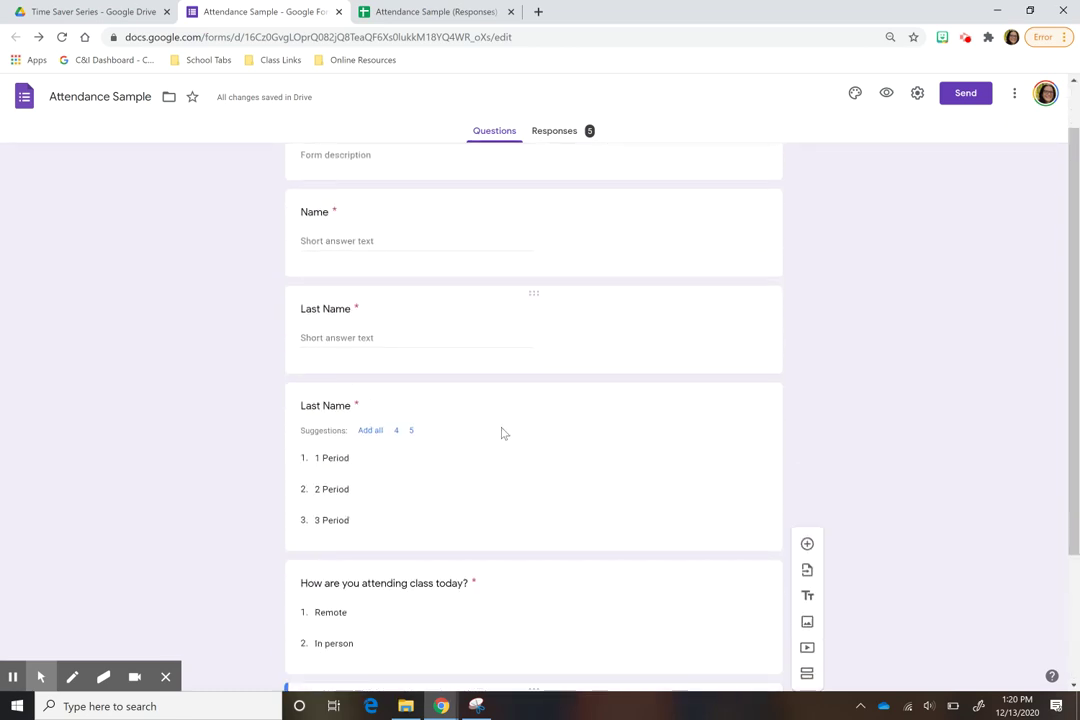
scroll(504, 450, down, 3)
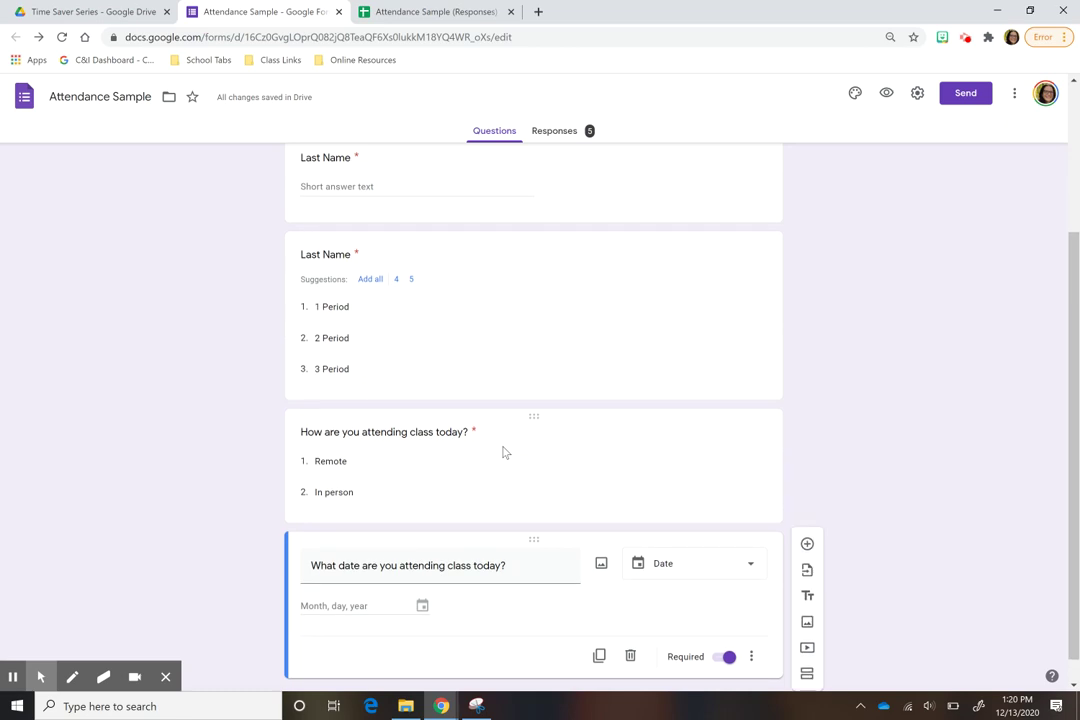
scroll(505, 453, down, 1)
scroll(505, 453, up, 2)
scroll(505, 453, up, 2)
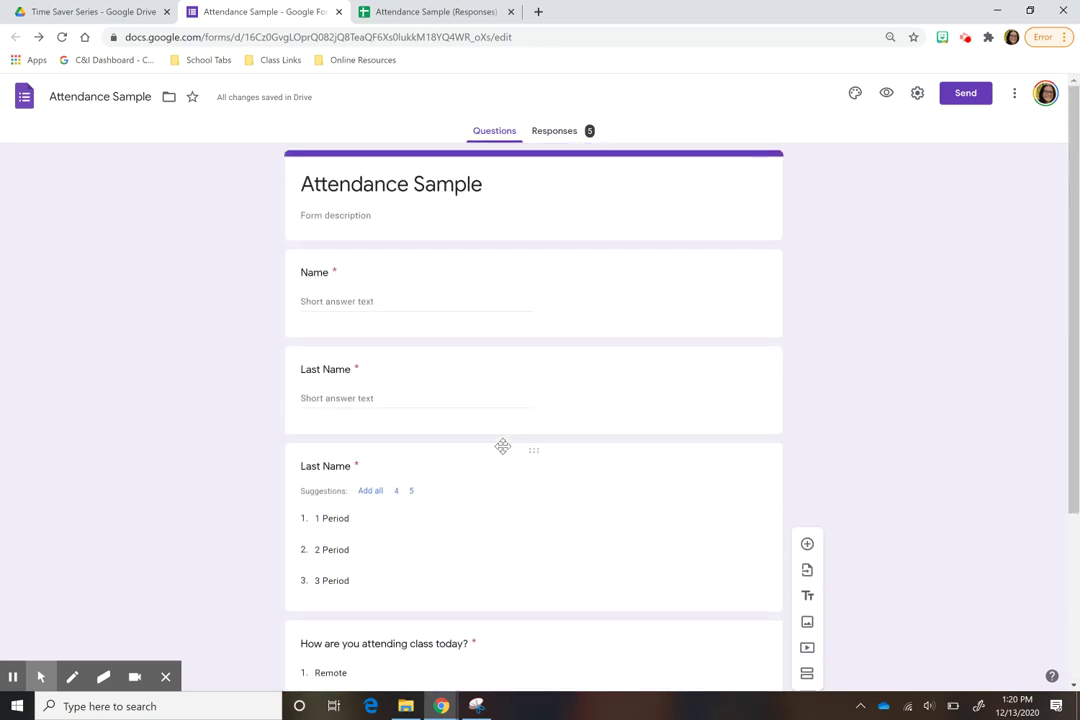
scroll(504, 450, down, 1)
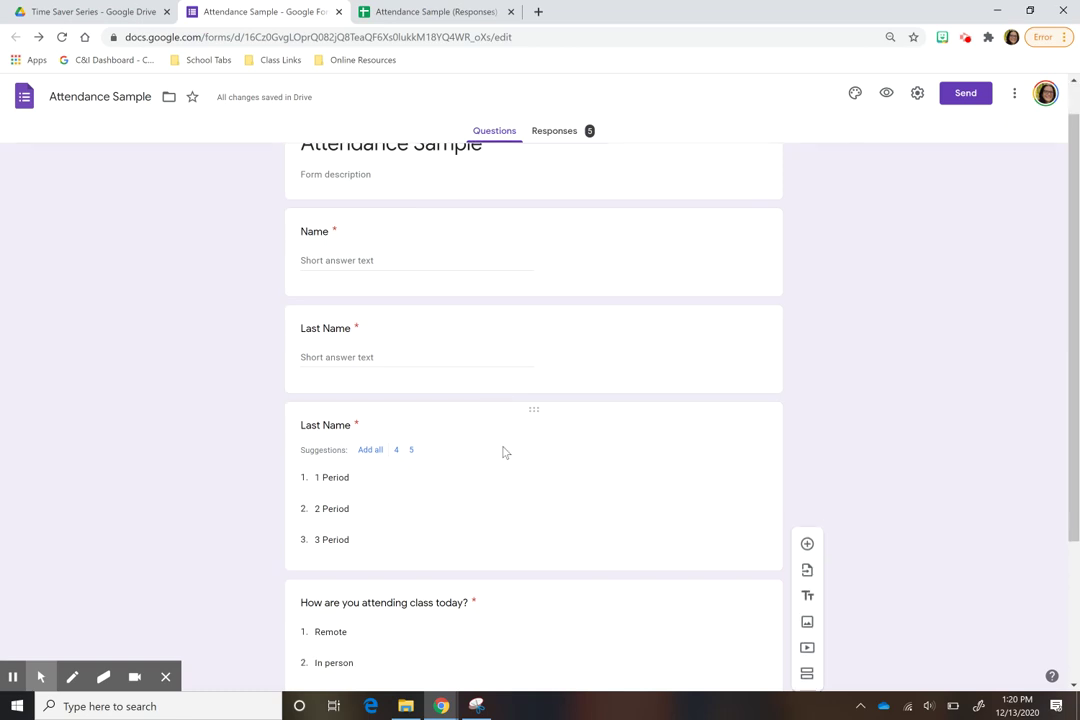
scroll(505, 453, down, 1)
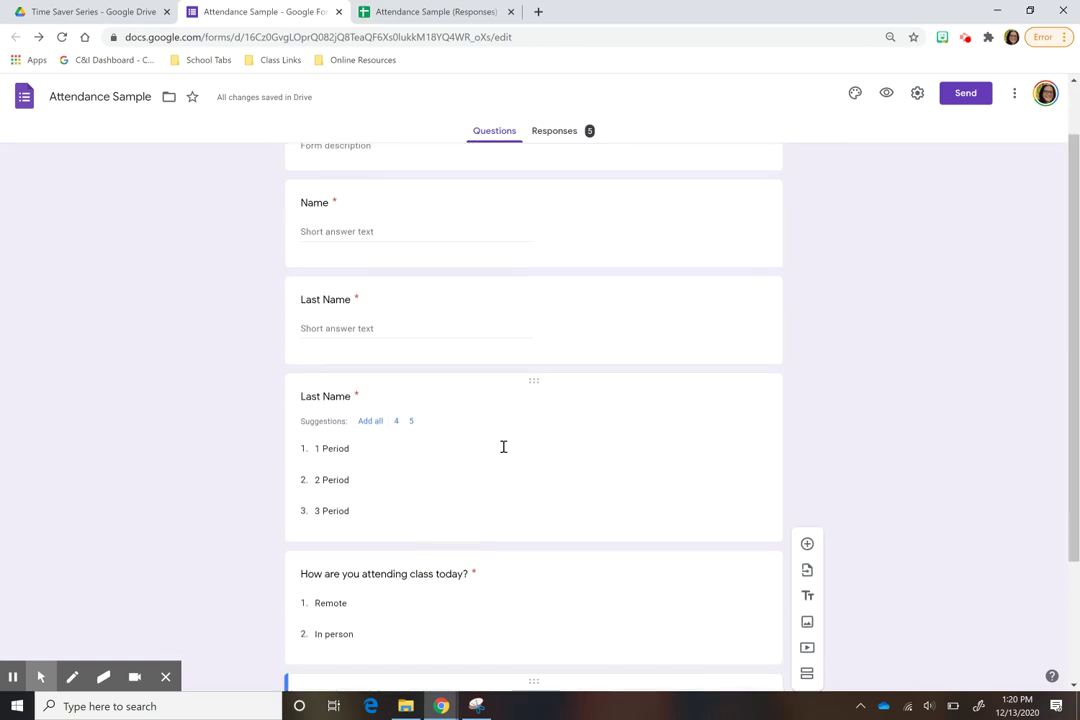
scroll(503, 448, up, 2)
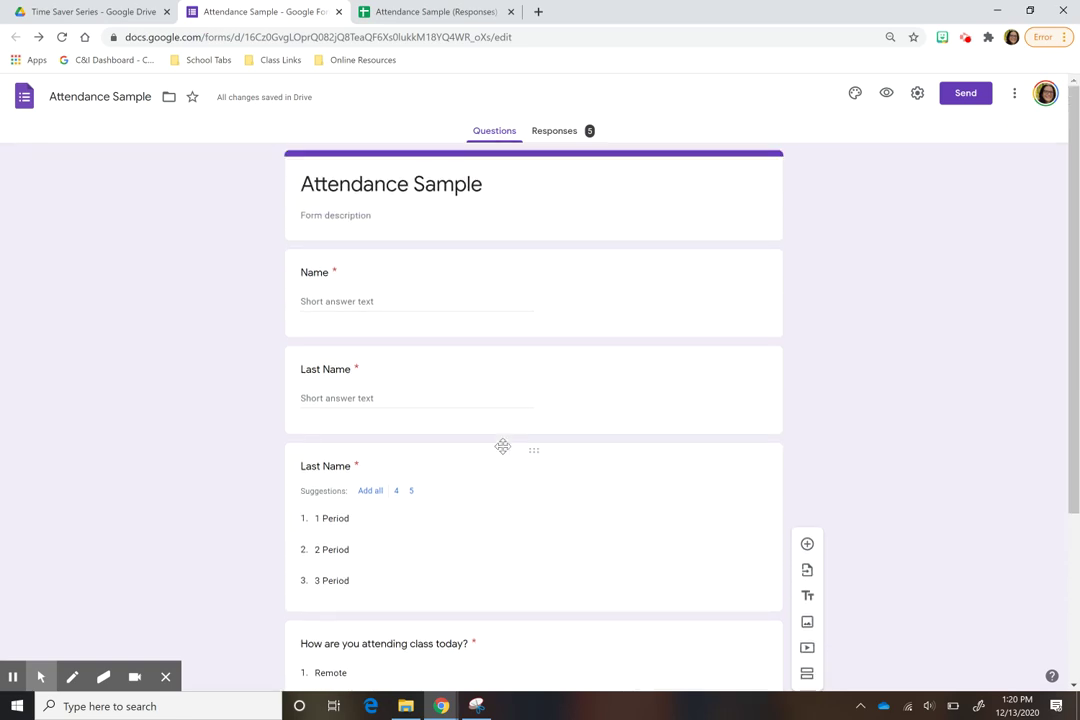
scroll(494, 538, down, 1)
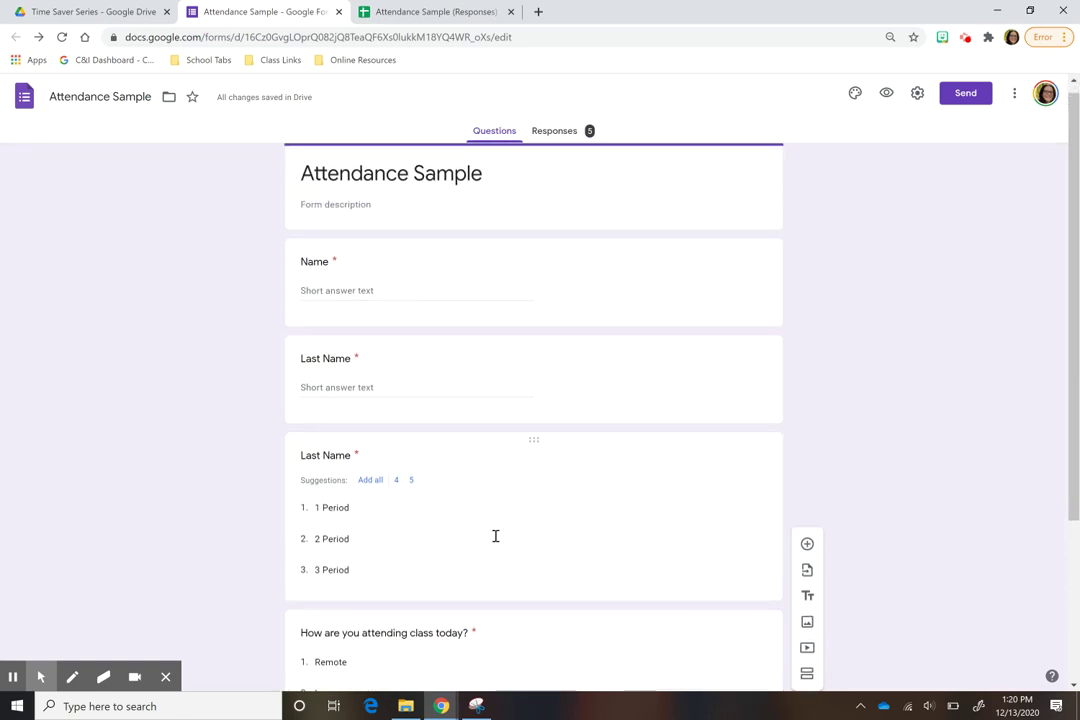
scroll(495, 536, up, 1)
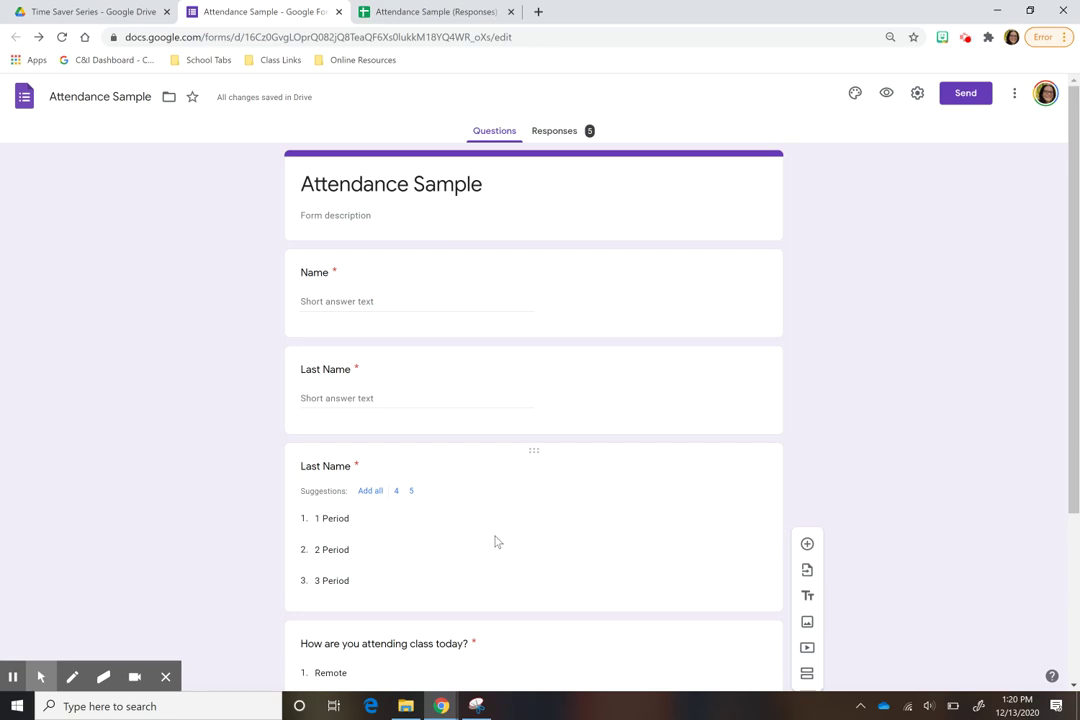
scroll(497, 541, down, 3)
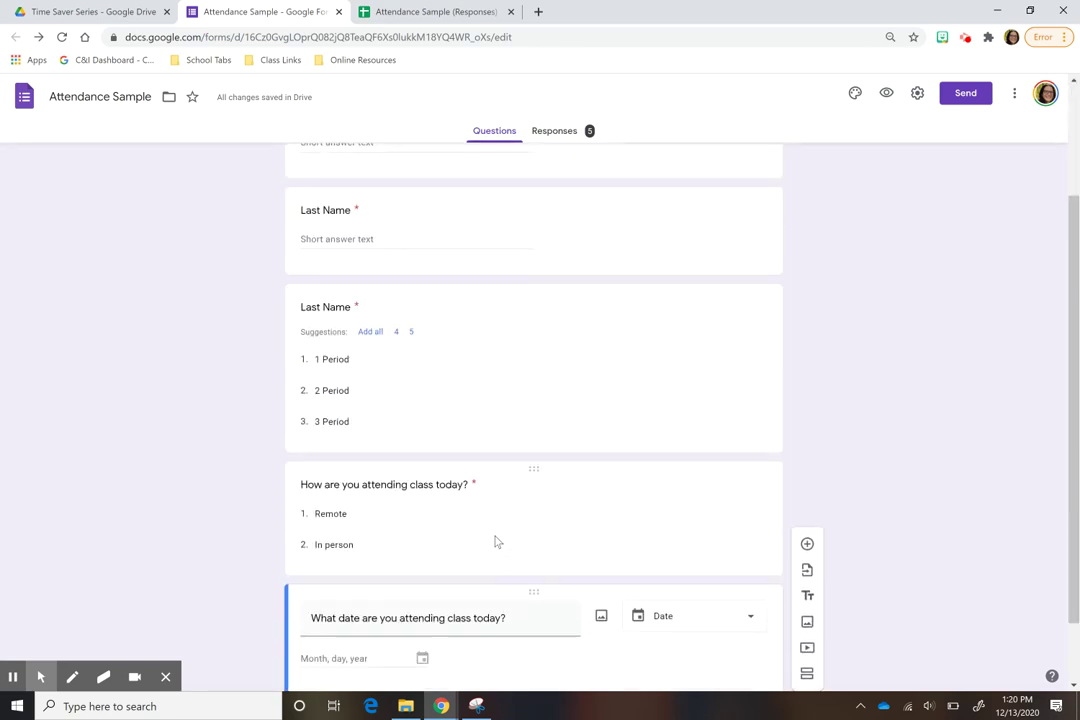
scroll(494, 541, up, 2)
scroll(494, 541, down, 3)
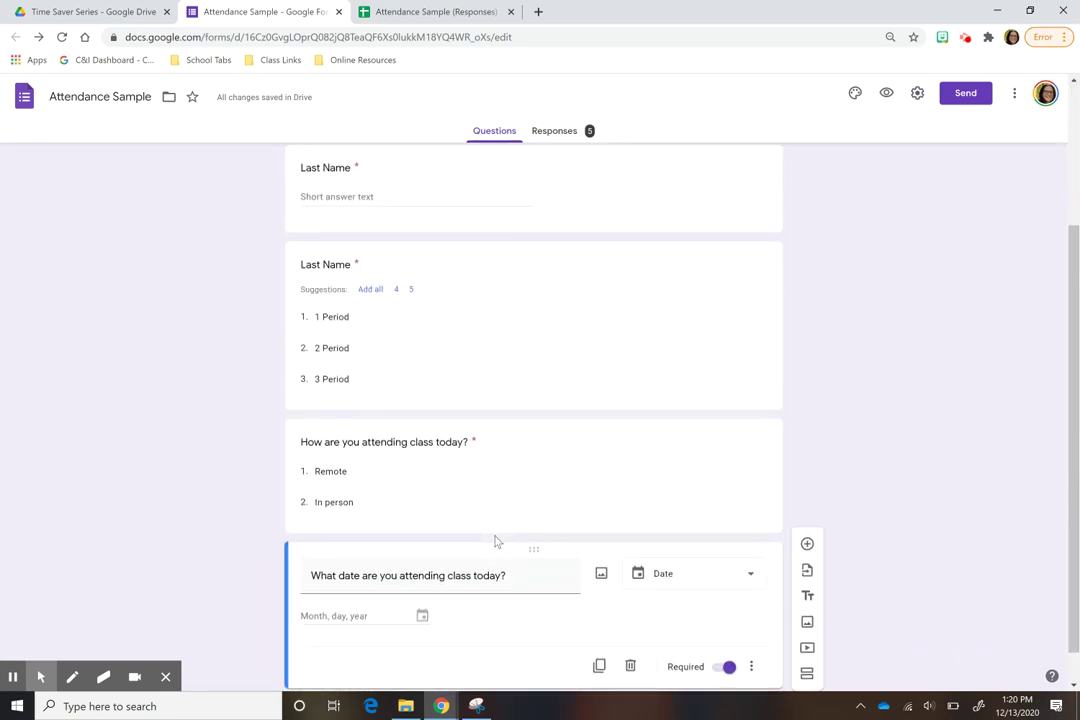
scroll(494, 537, down, 1)
scroll(494, 629, up, 3)
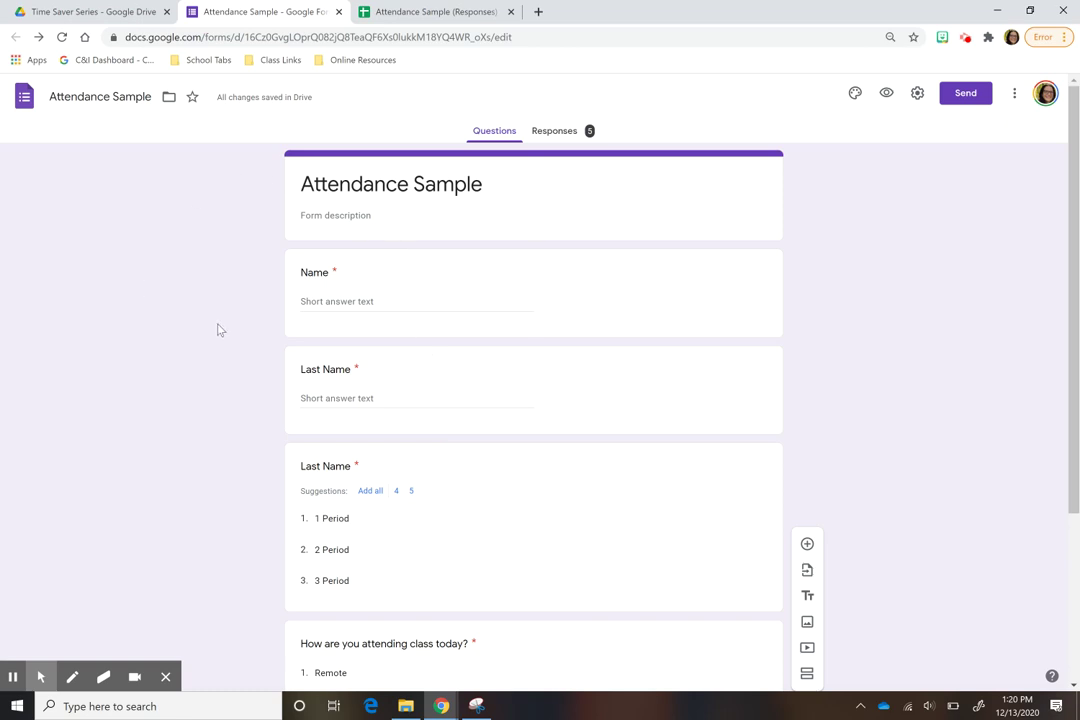
click(85, 12)
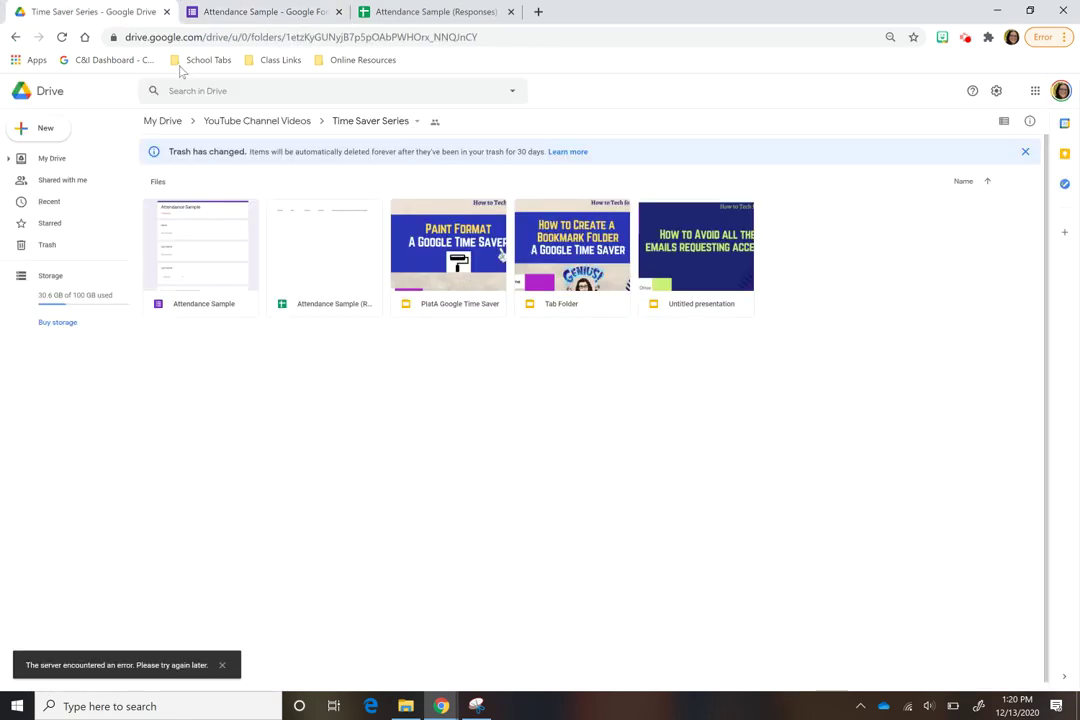
click(33, 133)
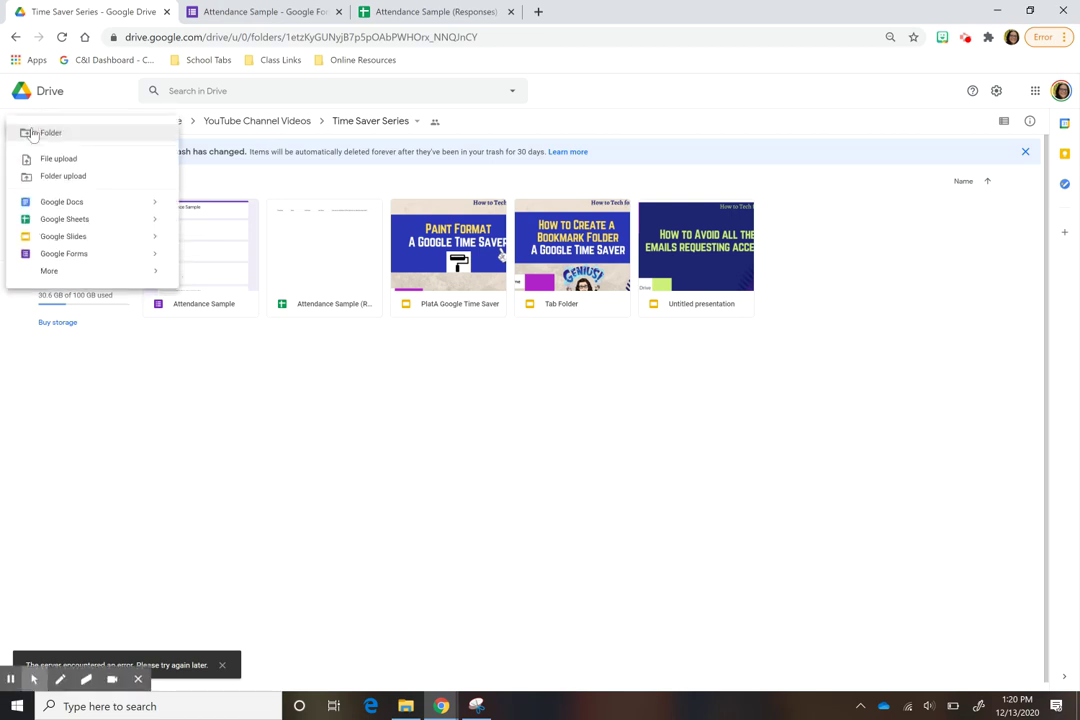
click(60, 256)
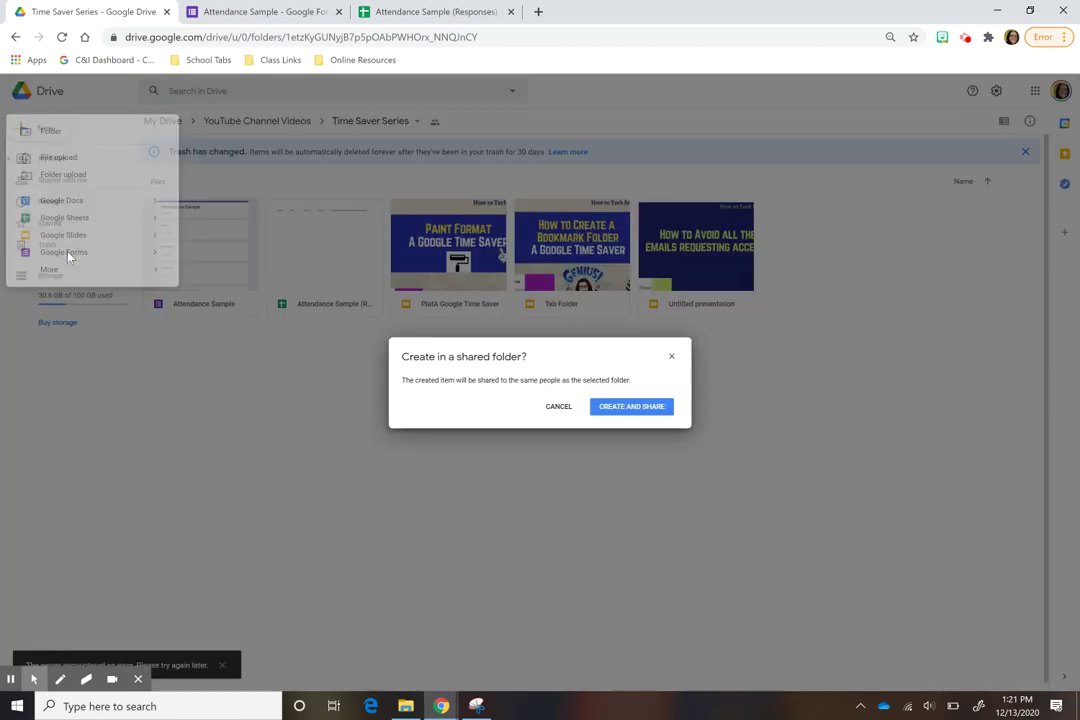
click(643, 406)
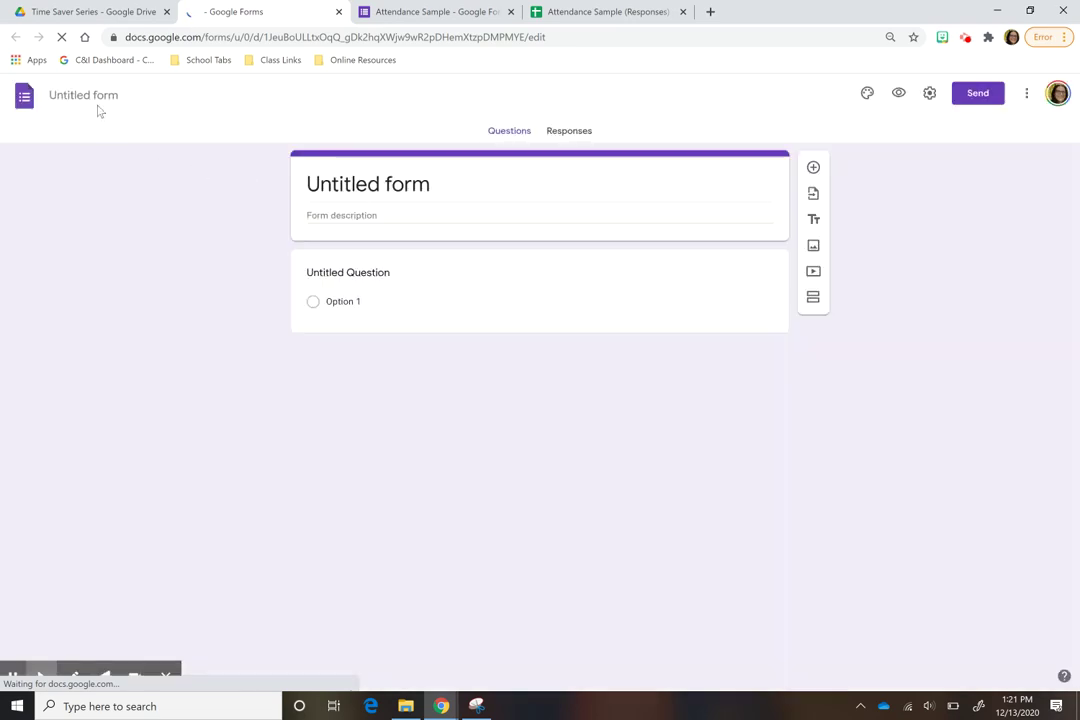
Rename the form file from 'Untitled form' to '7th Grade Attendance'.
click(108, 97)
double_click(110, 97)
triple_click(104, 97)
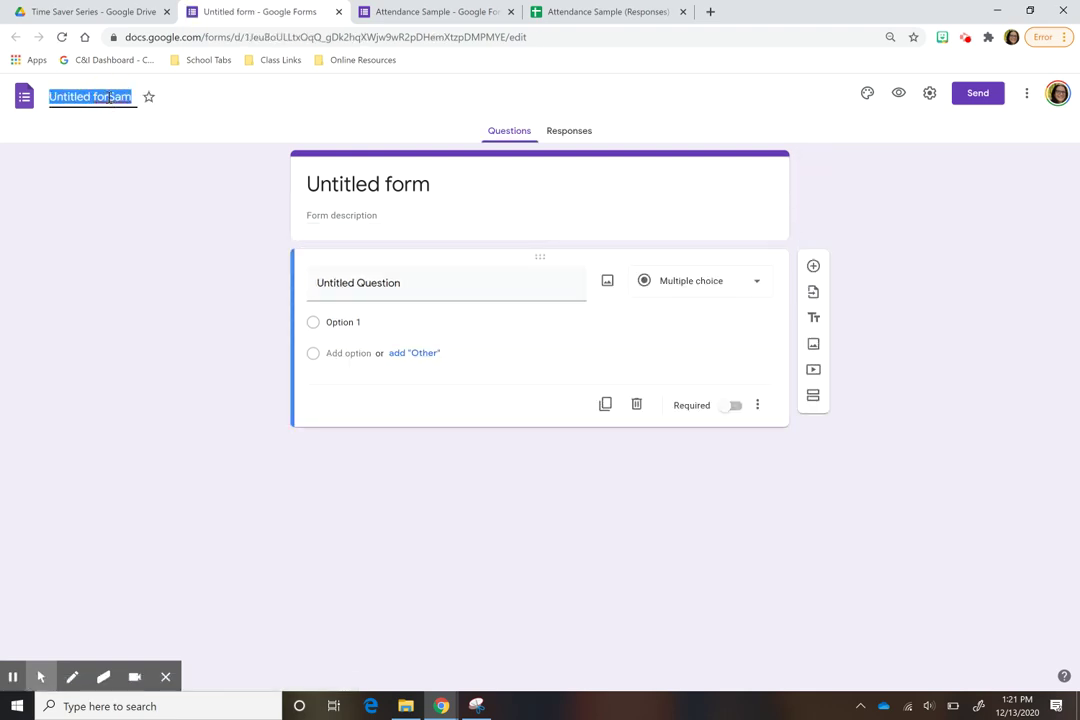
text(T)
key(BackSpace)
text(At)
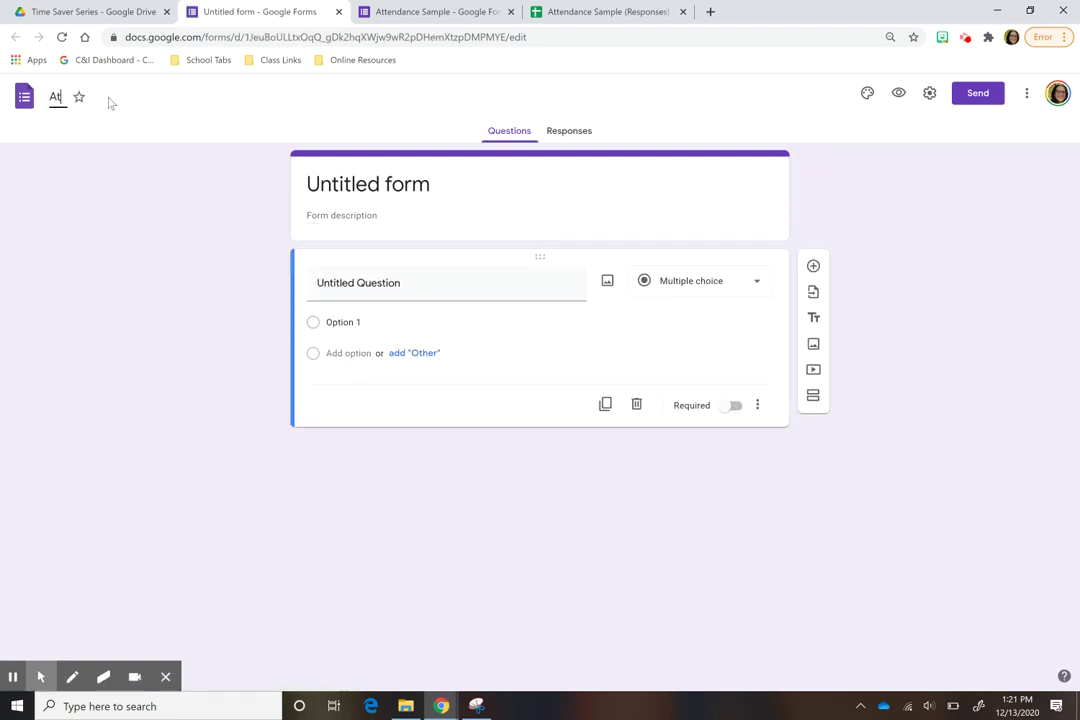
text(tendance)
key(Home)
text(7th Grade)
double_click(73, 94)
triple_click(73, 94)
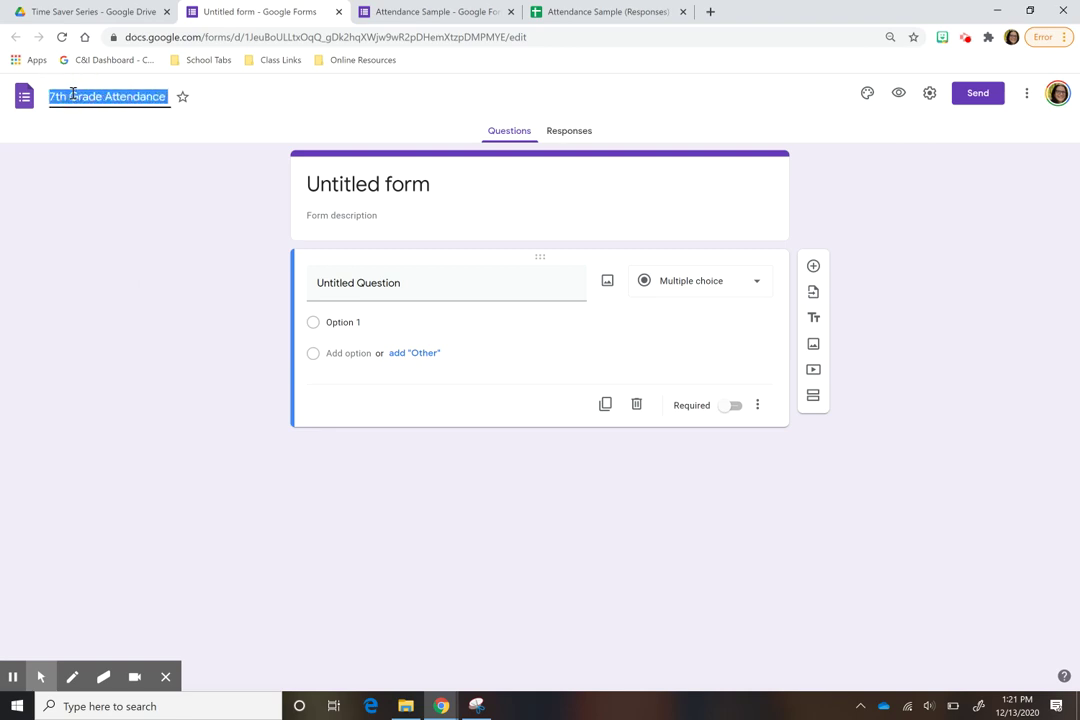
Carry the new name into the form heading and bring up the first question's type list.
click(391, 178)
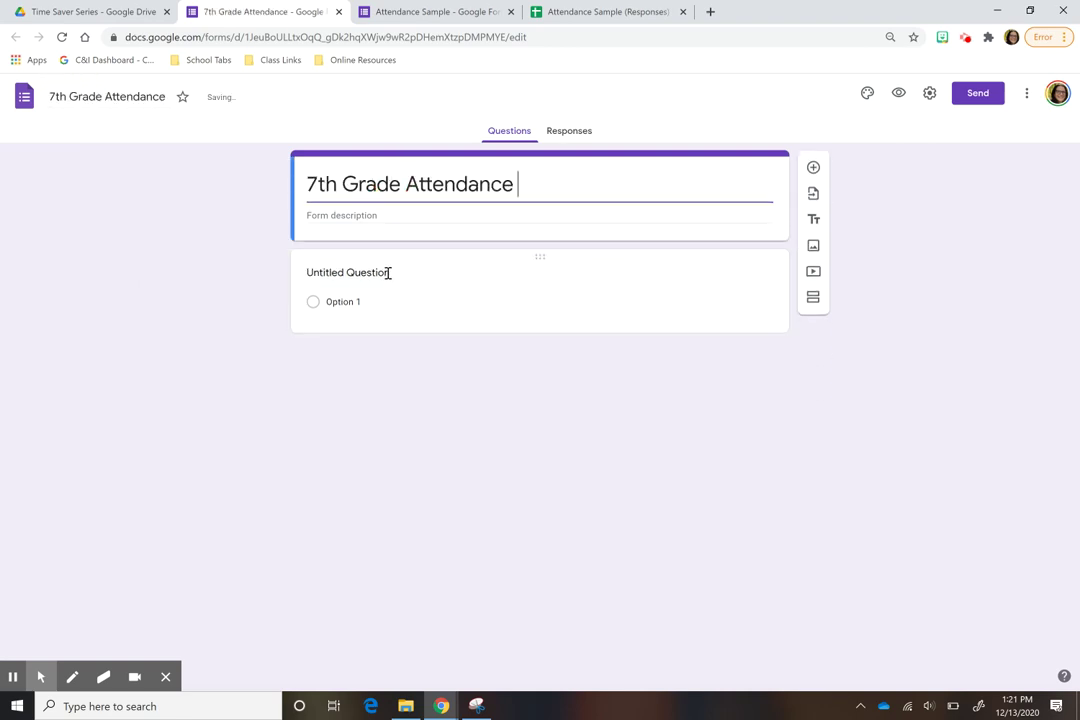
click(578, 284)
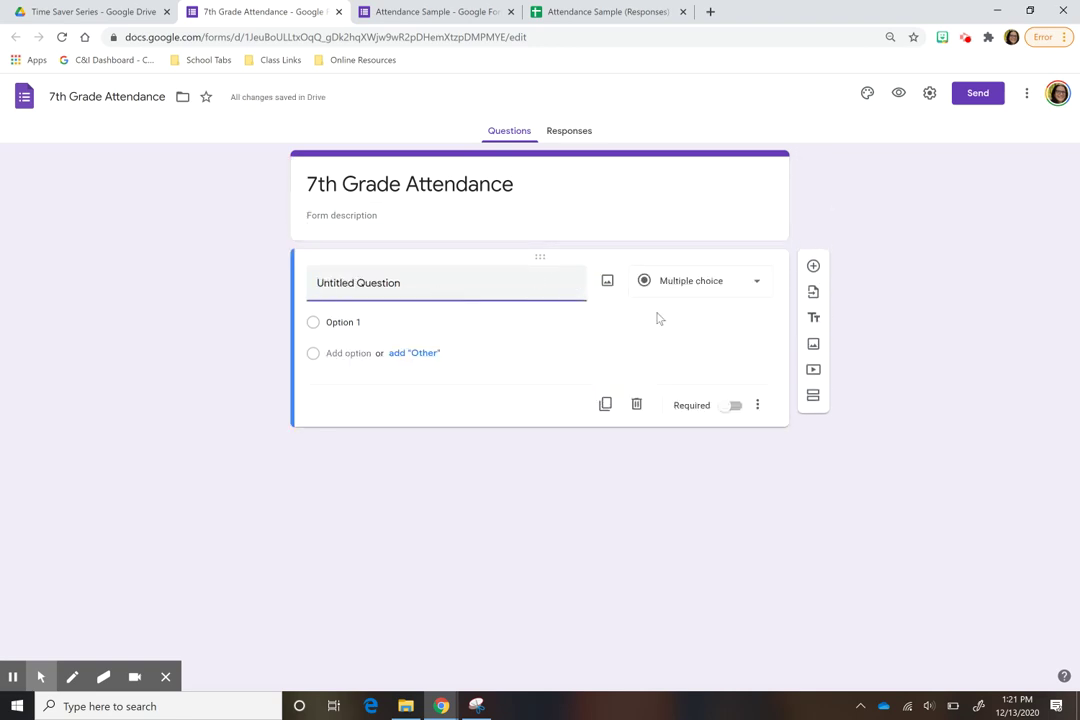
click(733, 283)
Make the first question a required short answer titled 'Name:'.
click(710, 210)
click(398, 287)
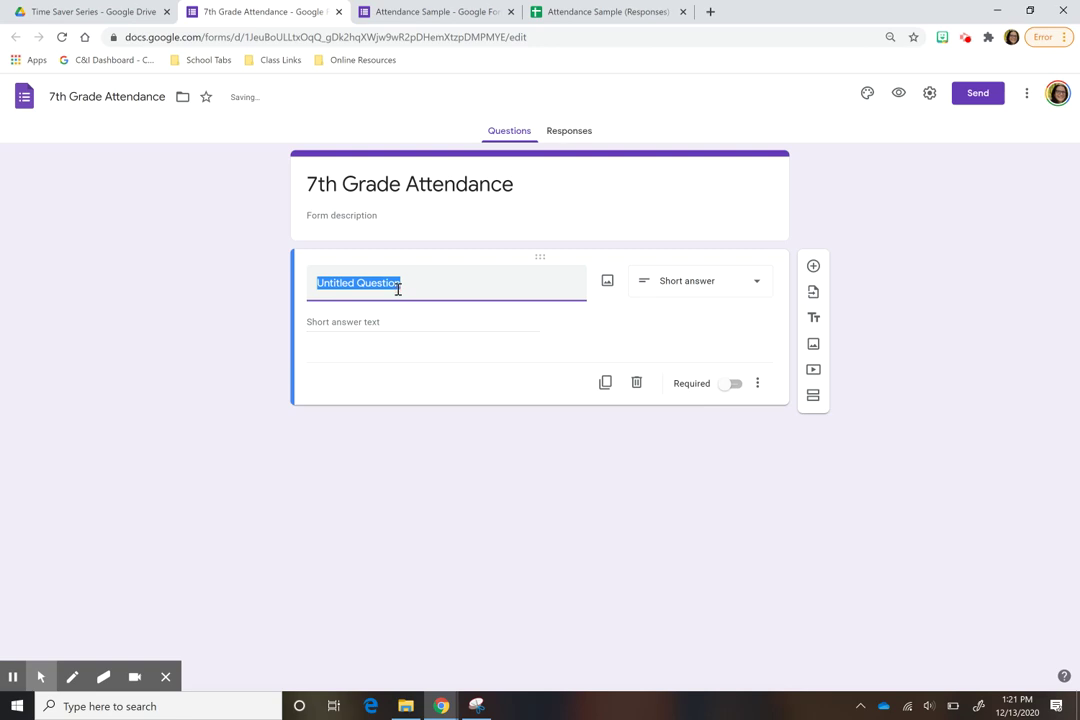
text(Name)
click(727, 385)
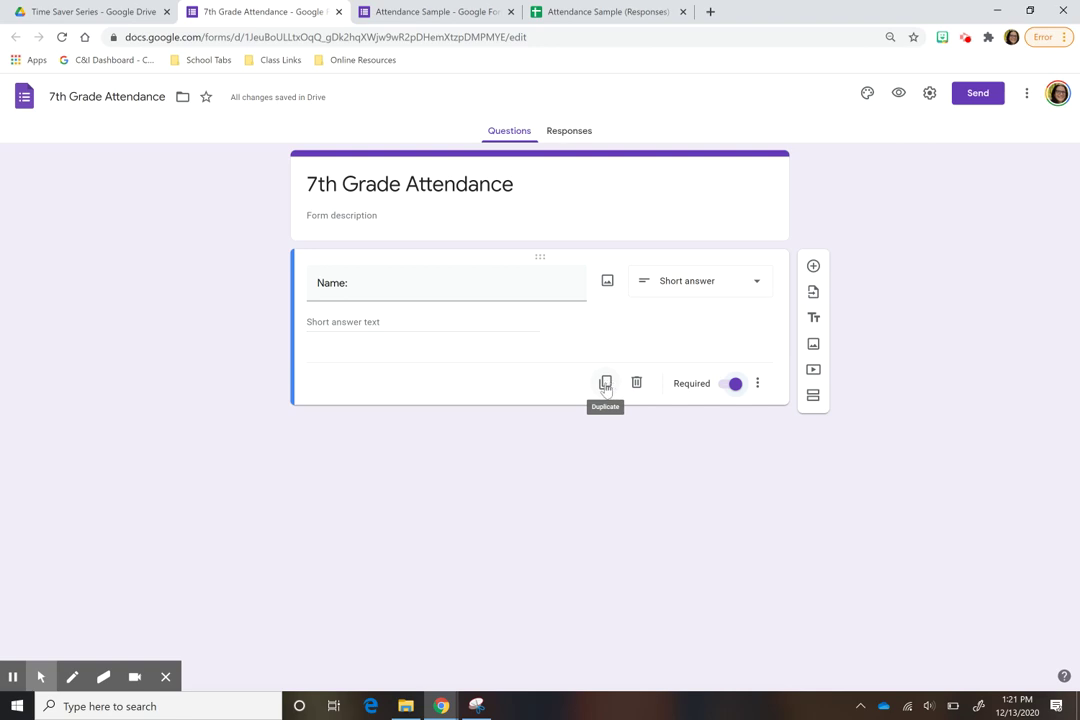
Duplicate it as a 'Last Name:' question and add one more copy below.
click(605, 383)
text(Last Name:)
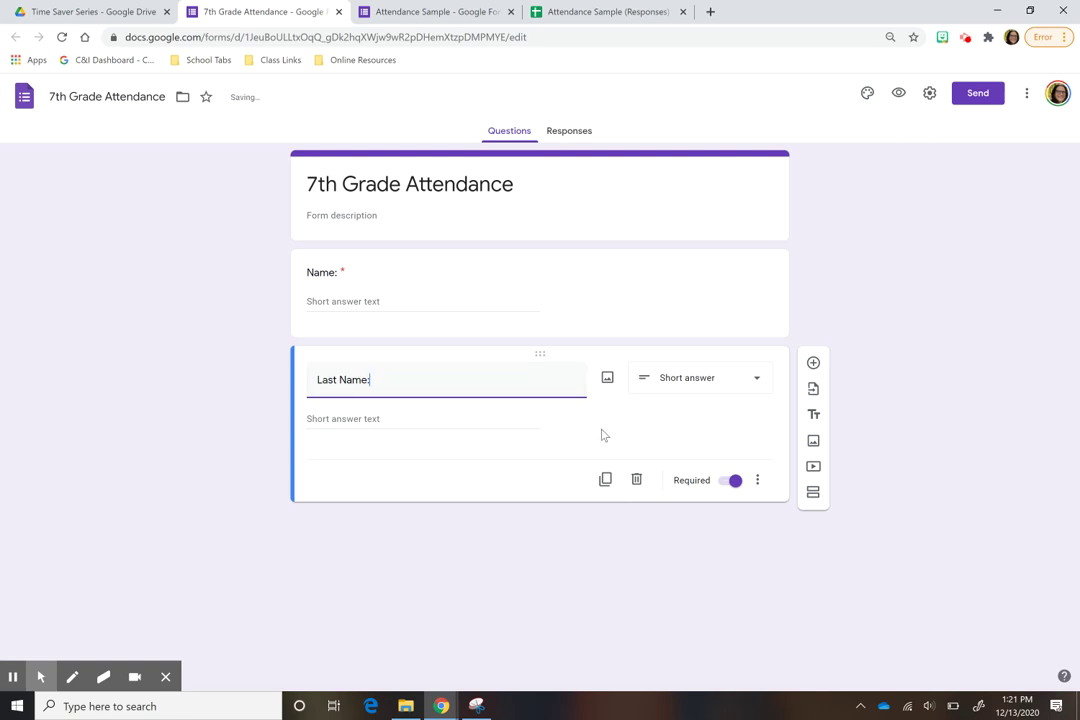
click(605, 479)
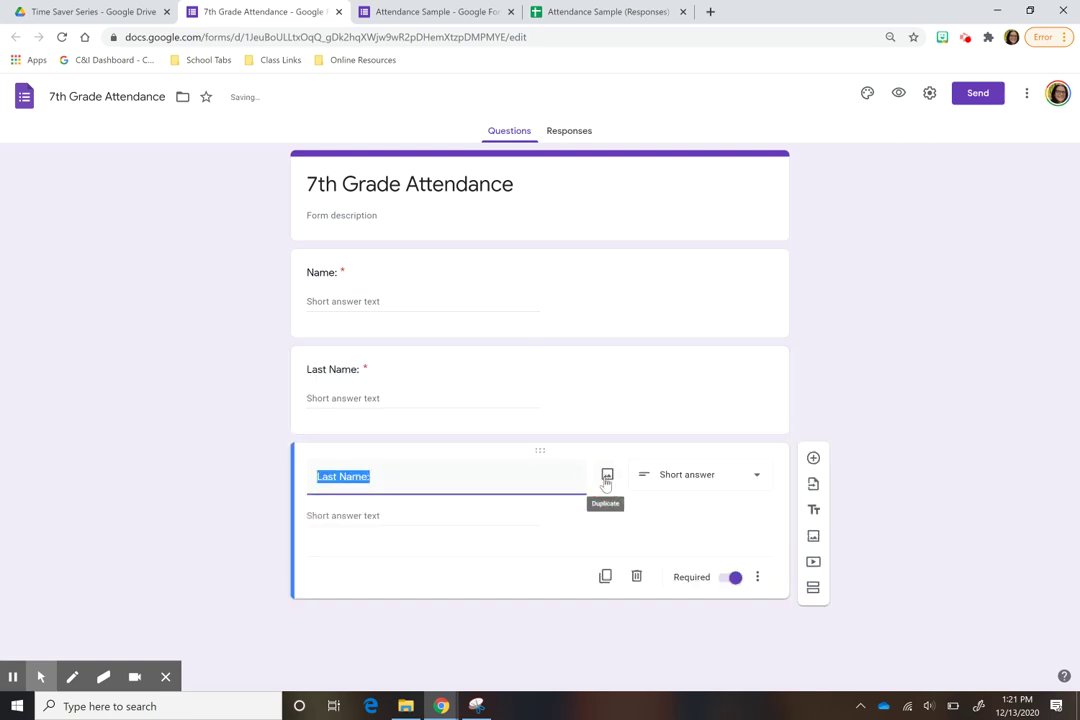
Make the third question a Dropdown titled 'Class'.
click(754, 478)
click(708, 441)
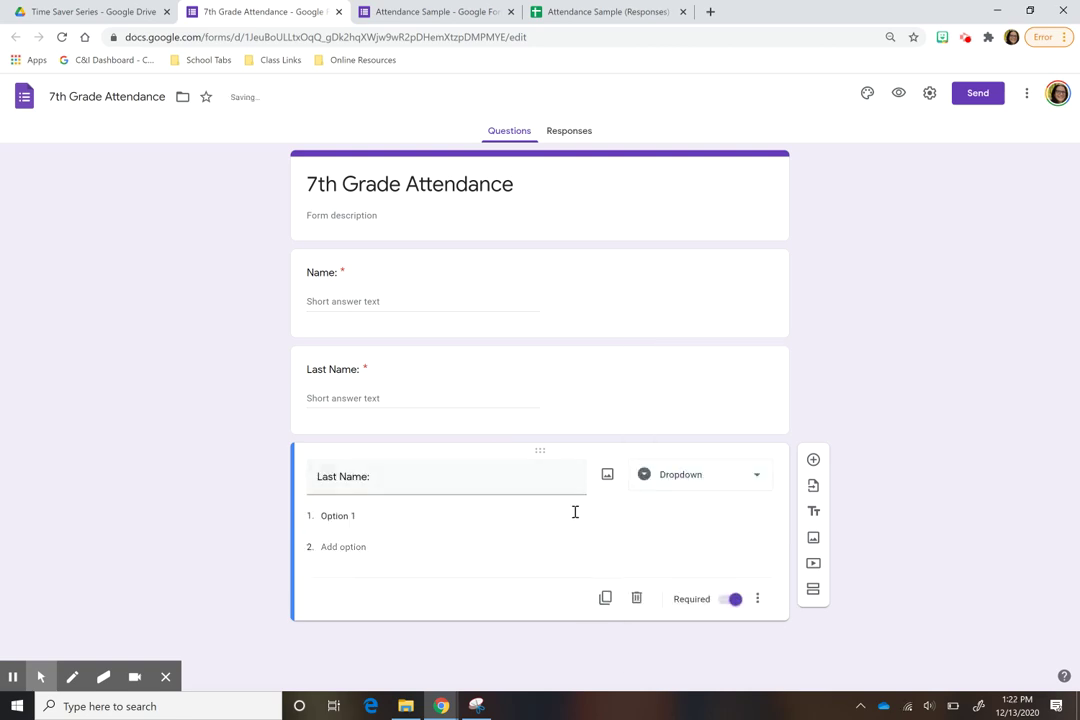
click(748, 480)
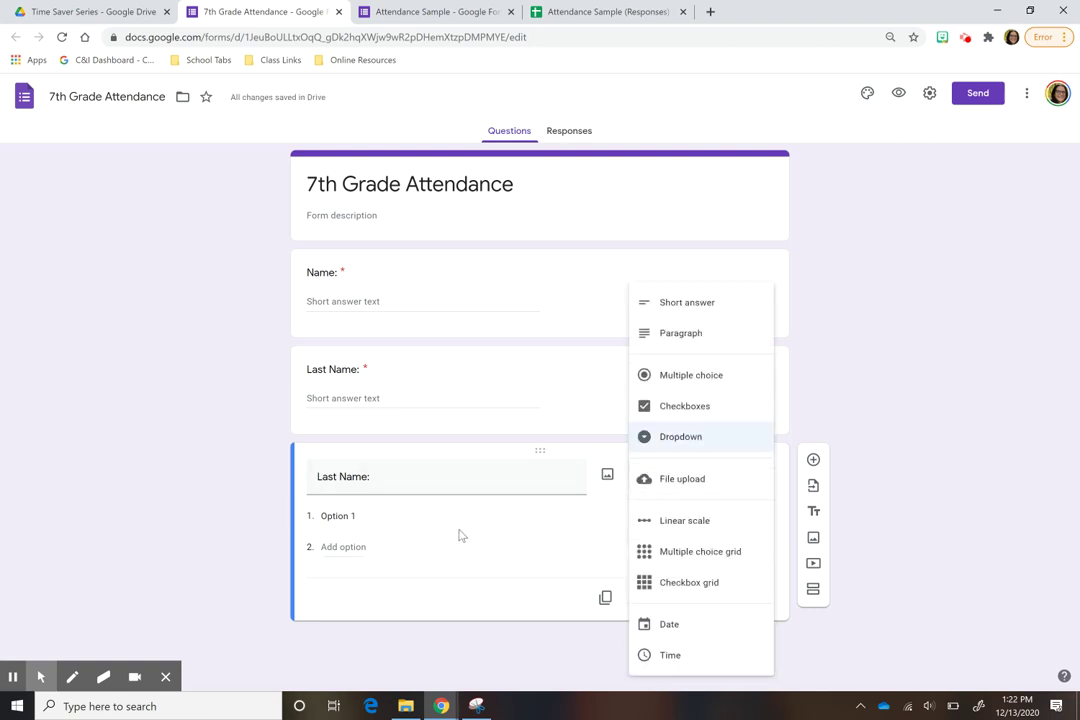
click(430, 511)
click(418, 483)
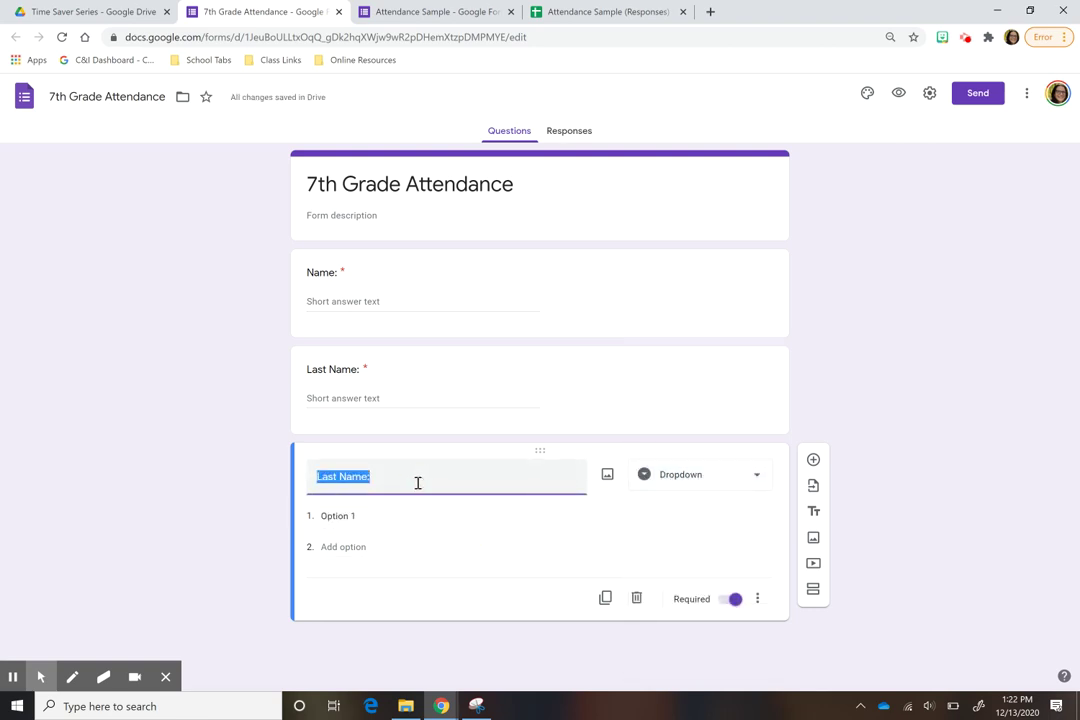
text(Cl)
key(BackSpace)
key(BackSpace)
text(Class)
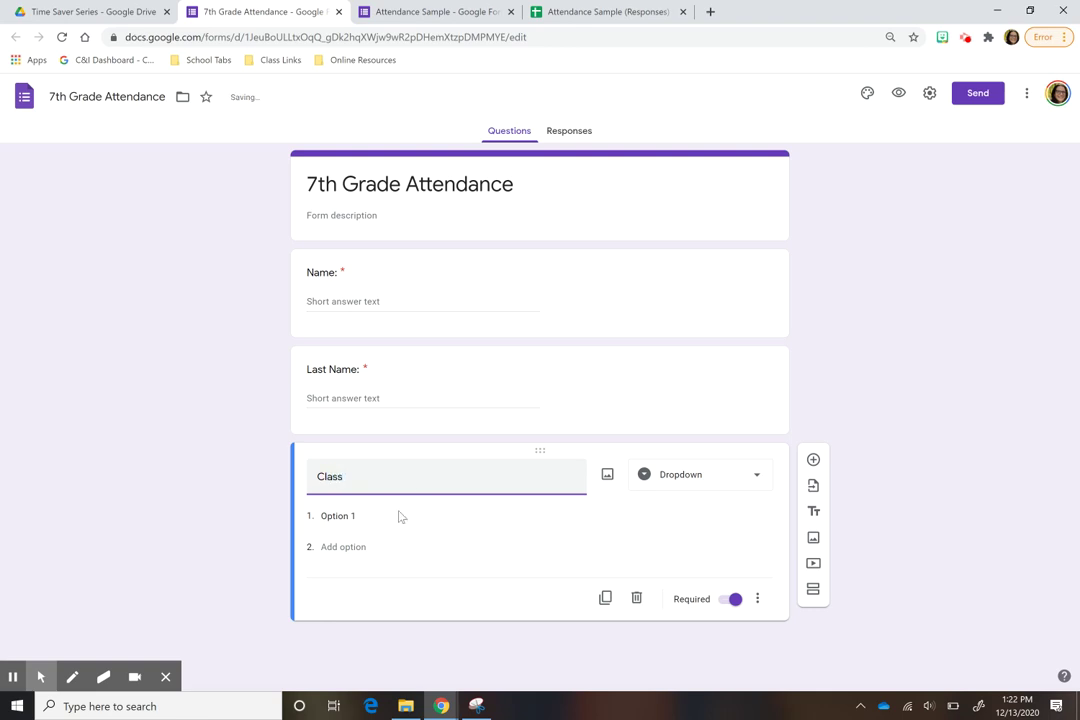
Give the Class dropdown the choices 1 Period, 2 Period and 3 Period.
click(381, 516)
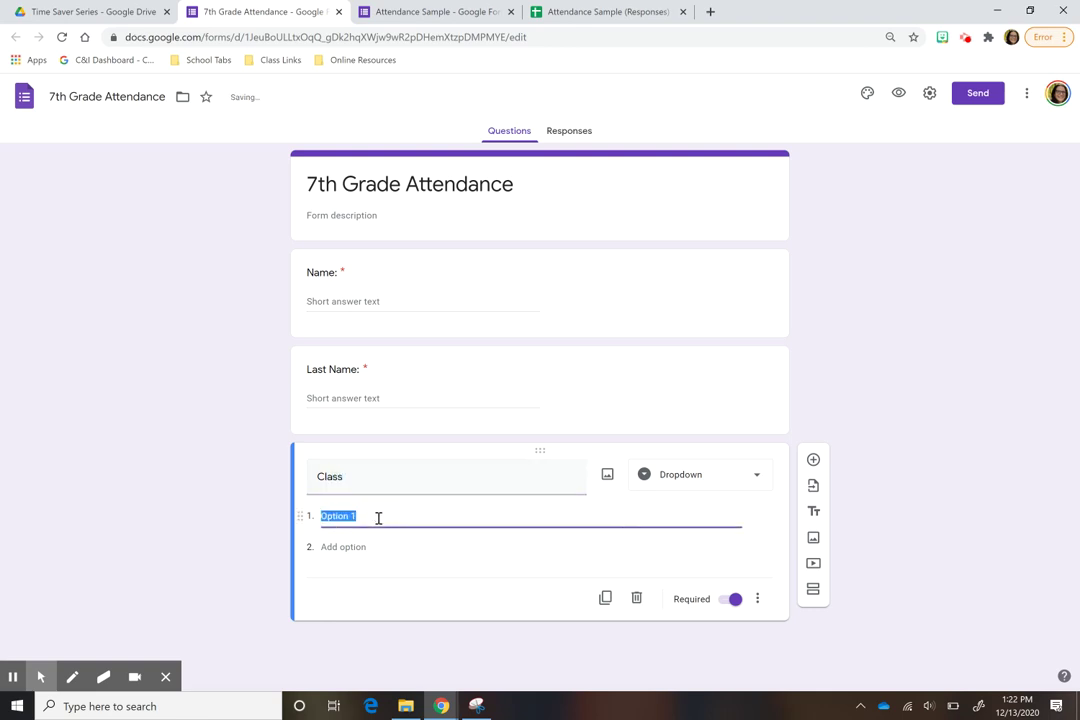
text(1)
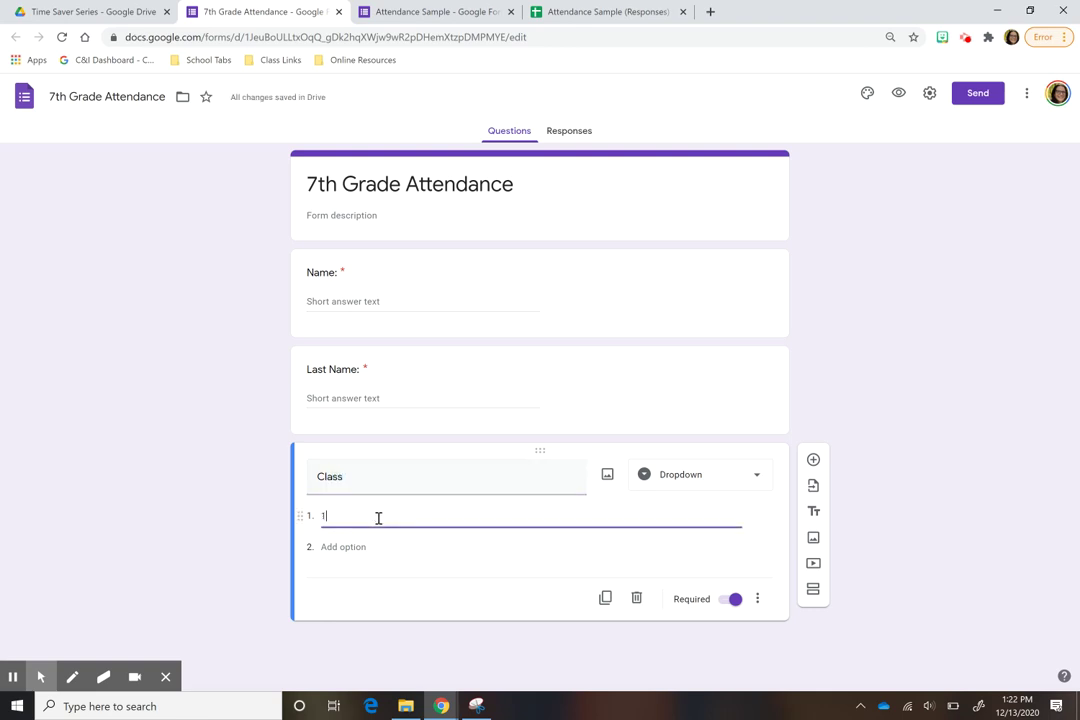
text( Period)
click(354, 570)
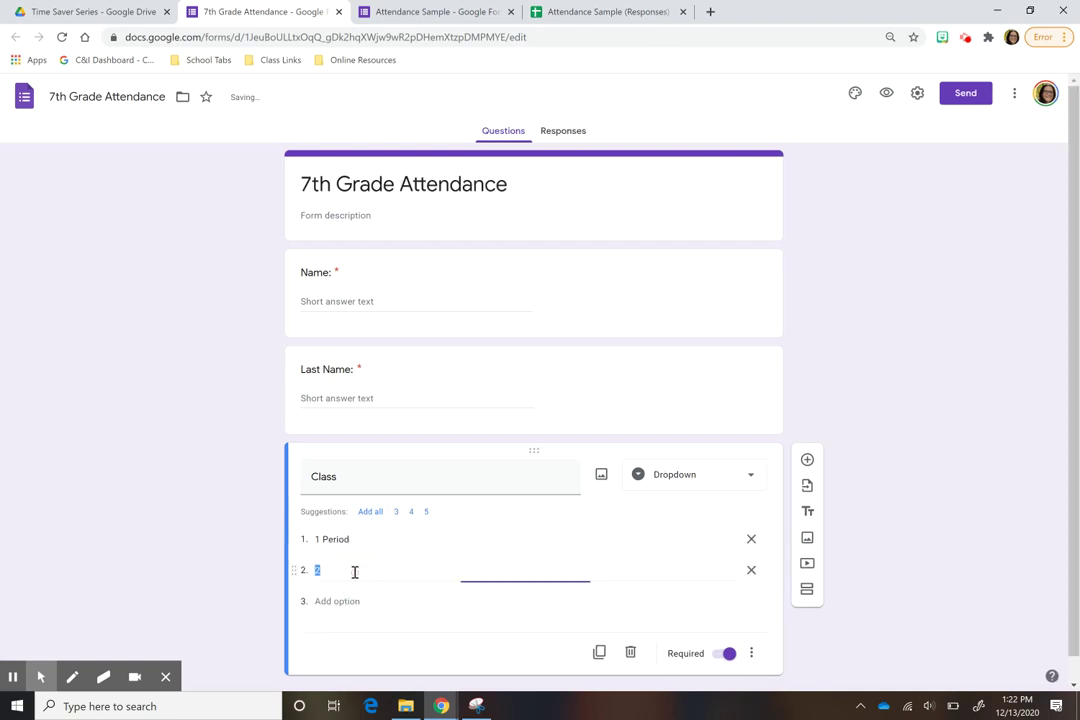
text(pe)
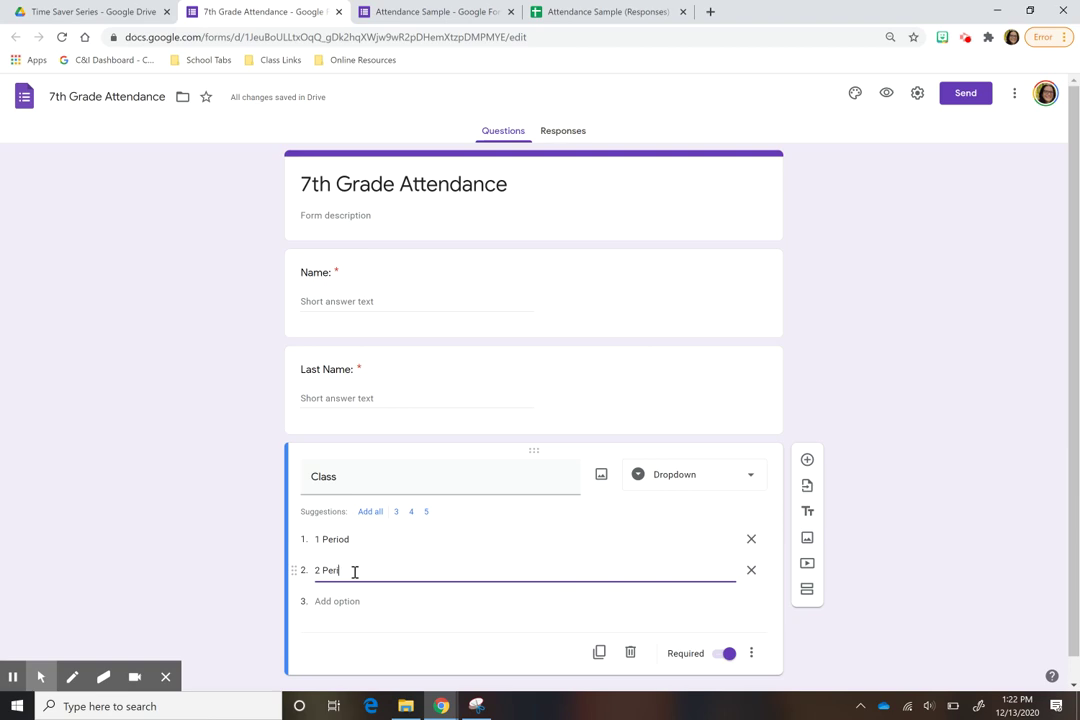
text(s)
click(349, 601)
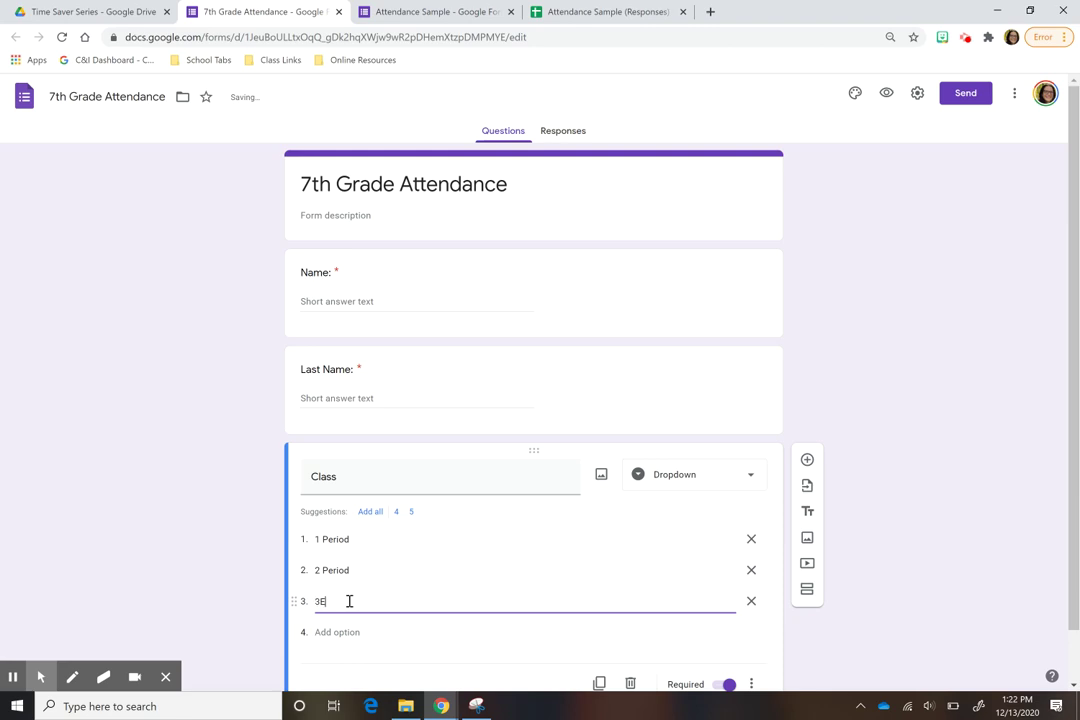
text(Period)
scroll(492, 545, down, 1)
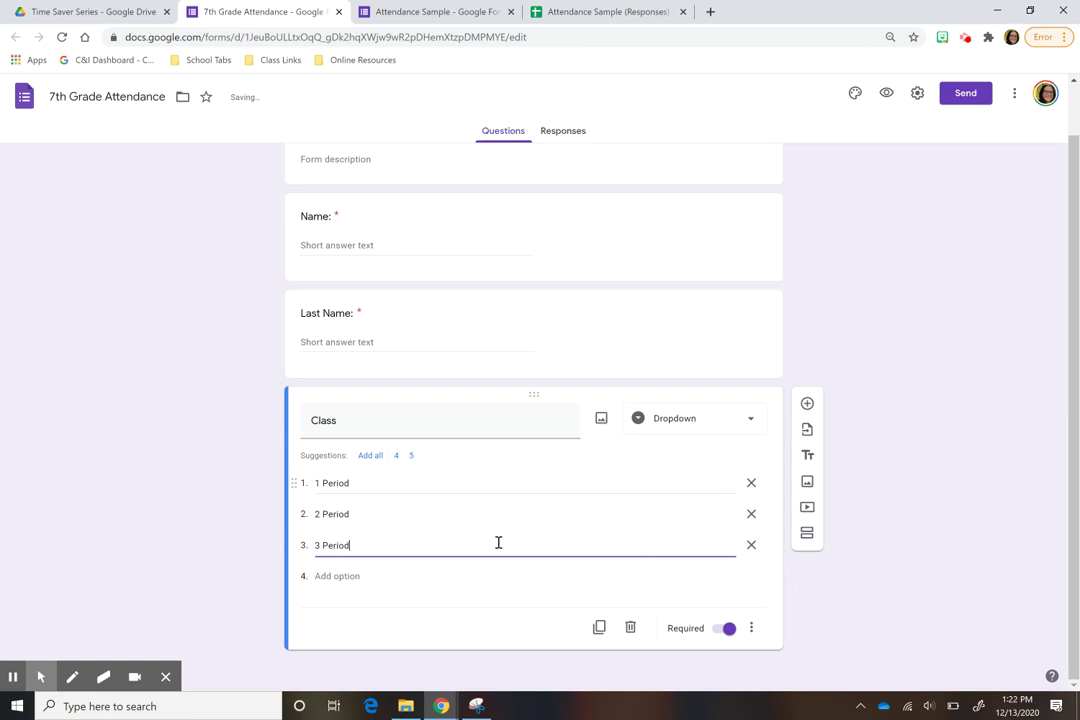
Duplicate the Class question and replace its choices with Remote and In person.
click(603, 637)
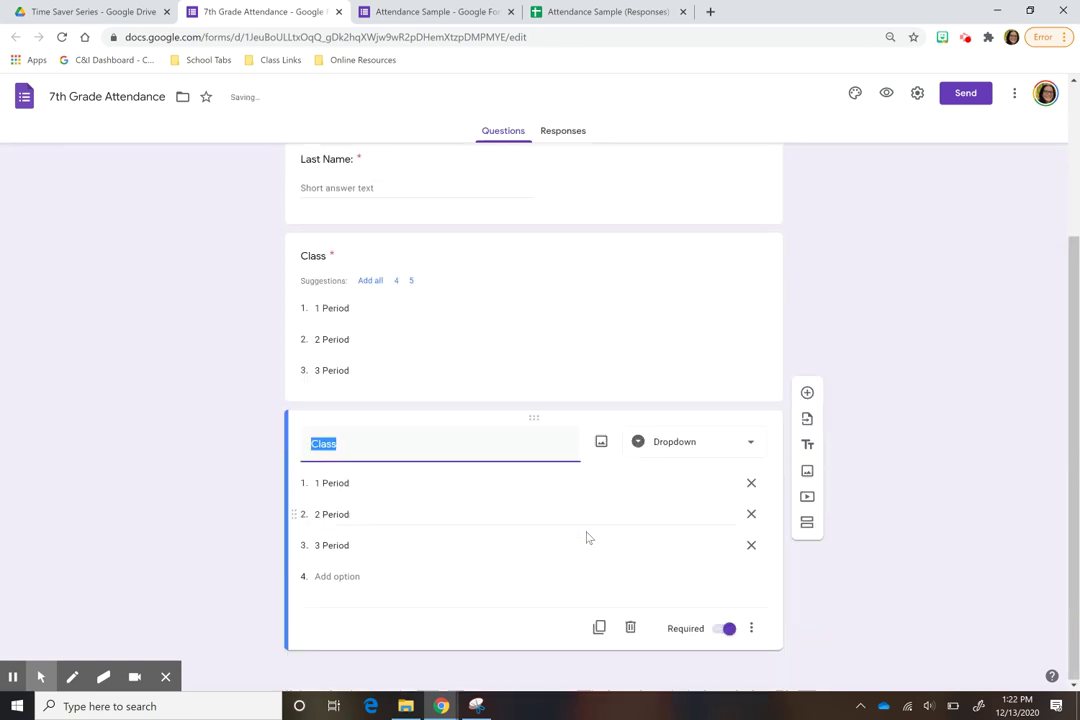
click(752, 484)
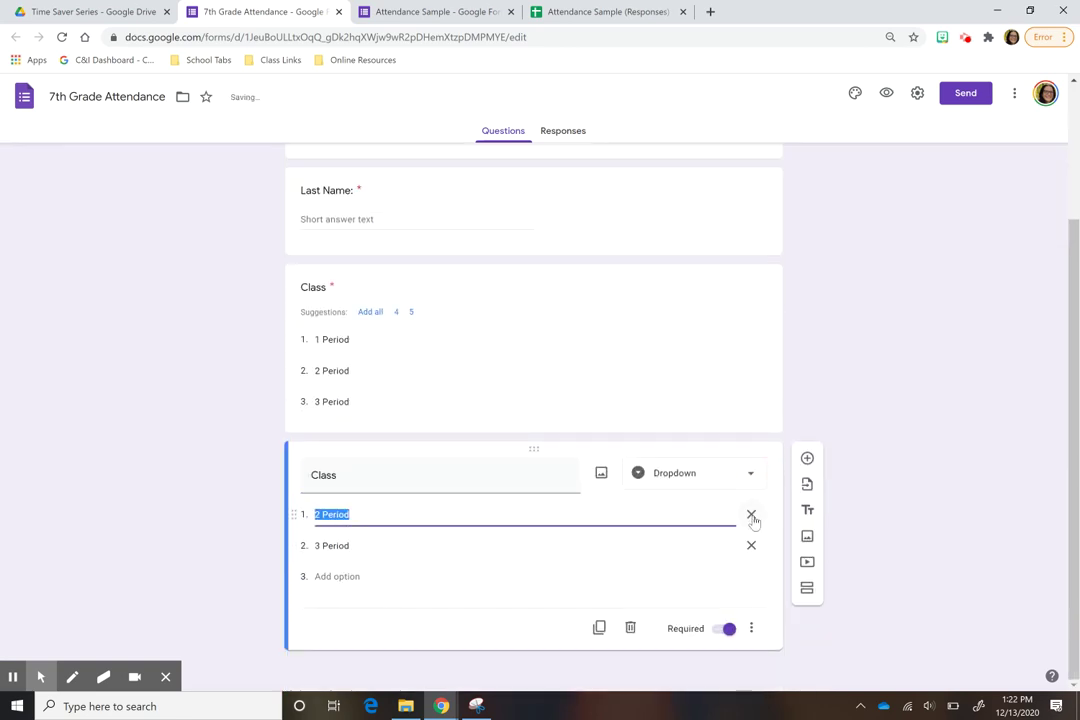
click(752, 516)
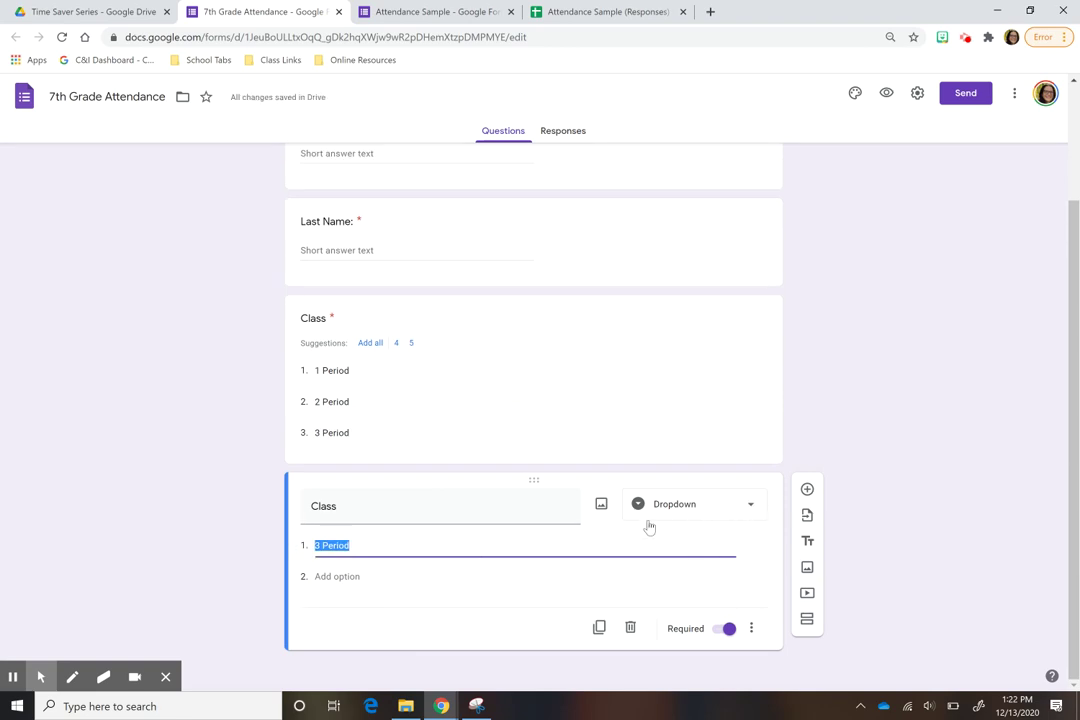
text(Remote)
click(374, 579)
click(352, 581)
text(In person)
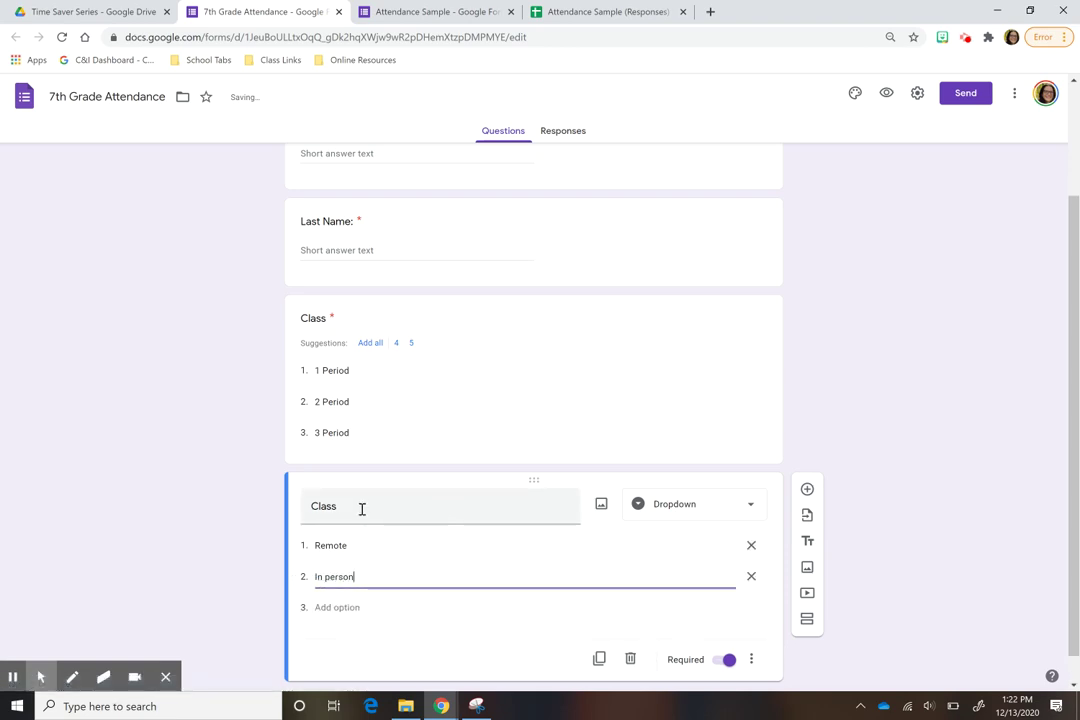
Title the copy 'How are you attending class today?' and duplicate it once.
double_click(362, 508)
text(Ho)
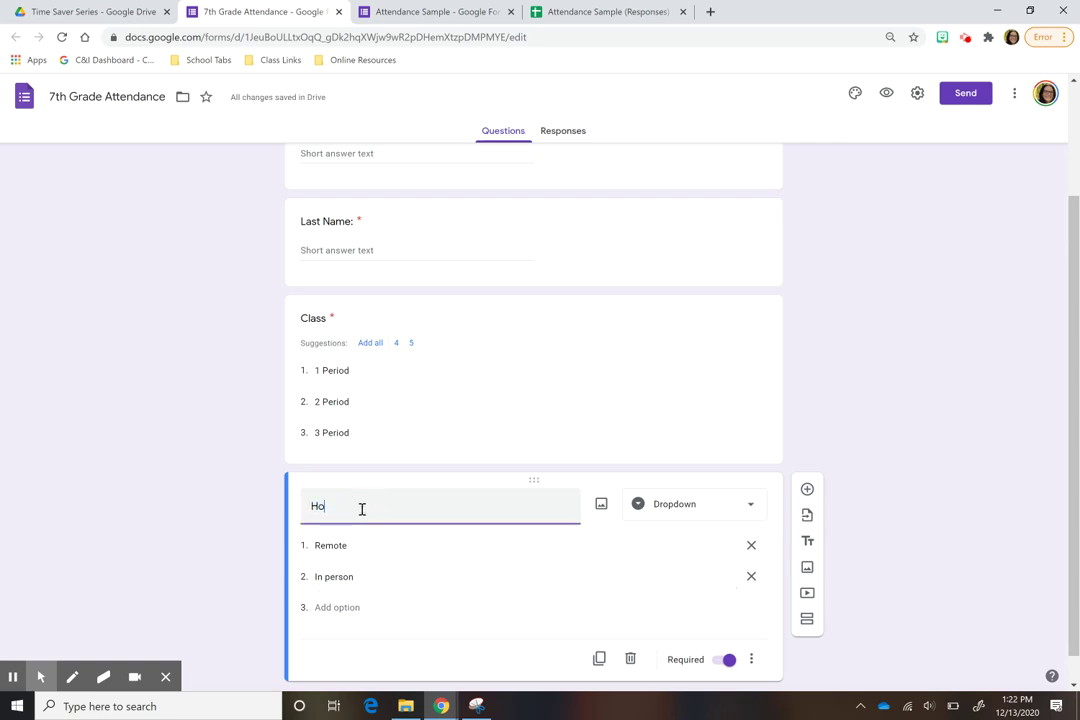
text(weare you attending class today?)
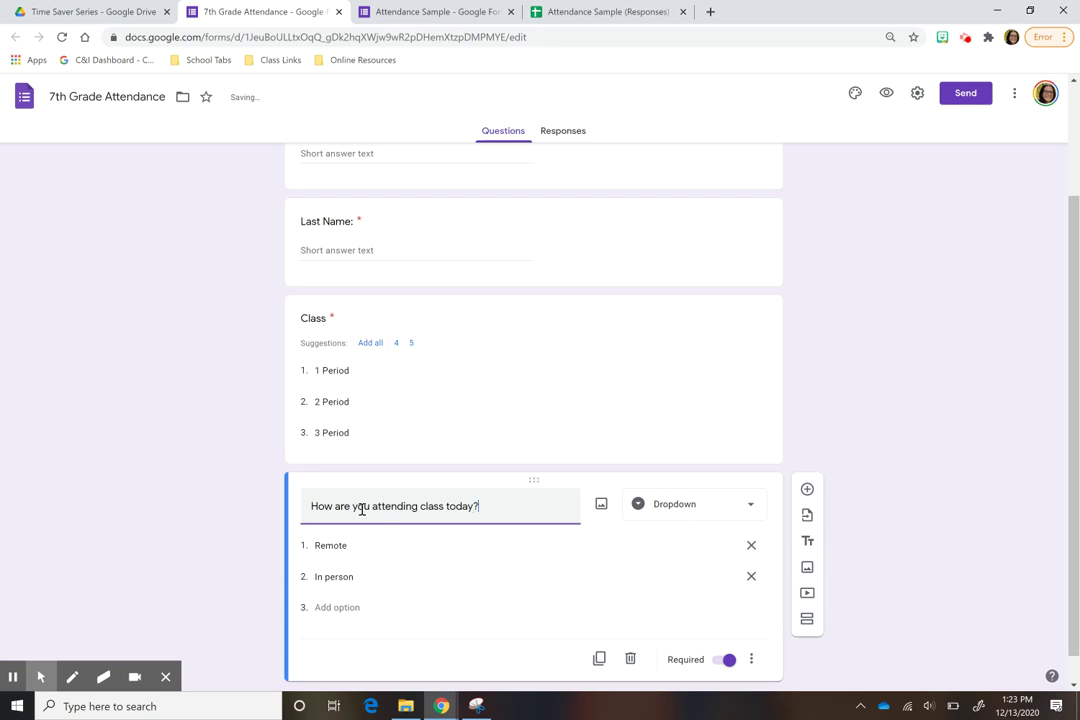
scroll(350, 569, down, 1)
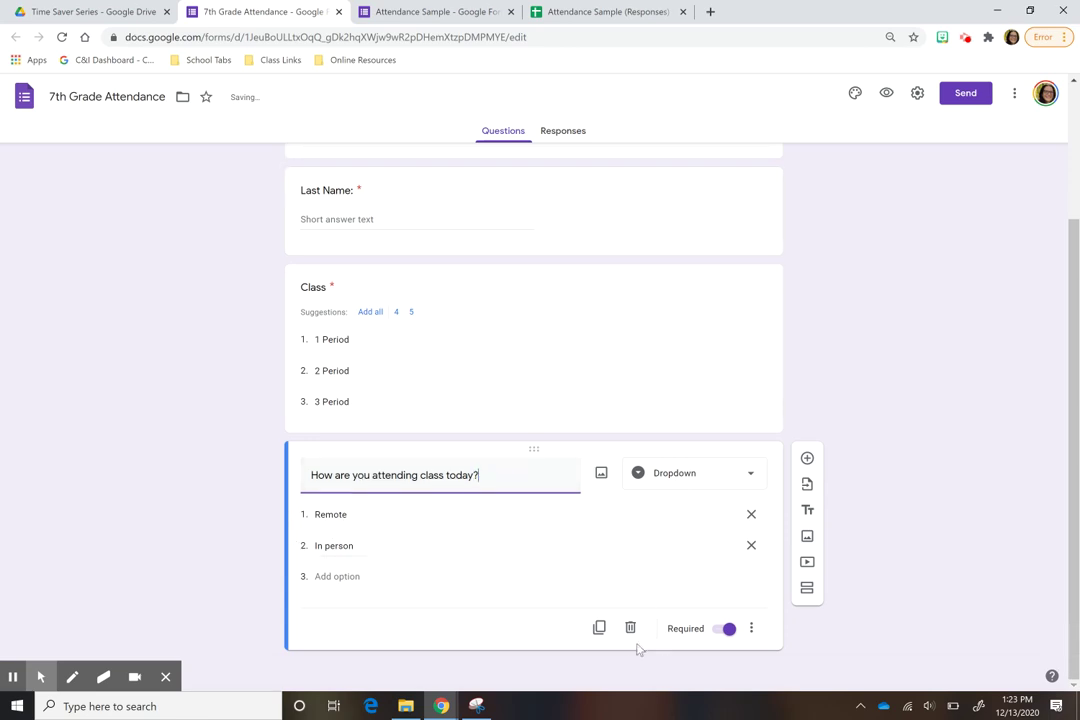
click(600, 628)
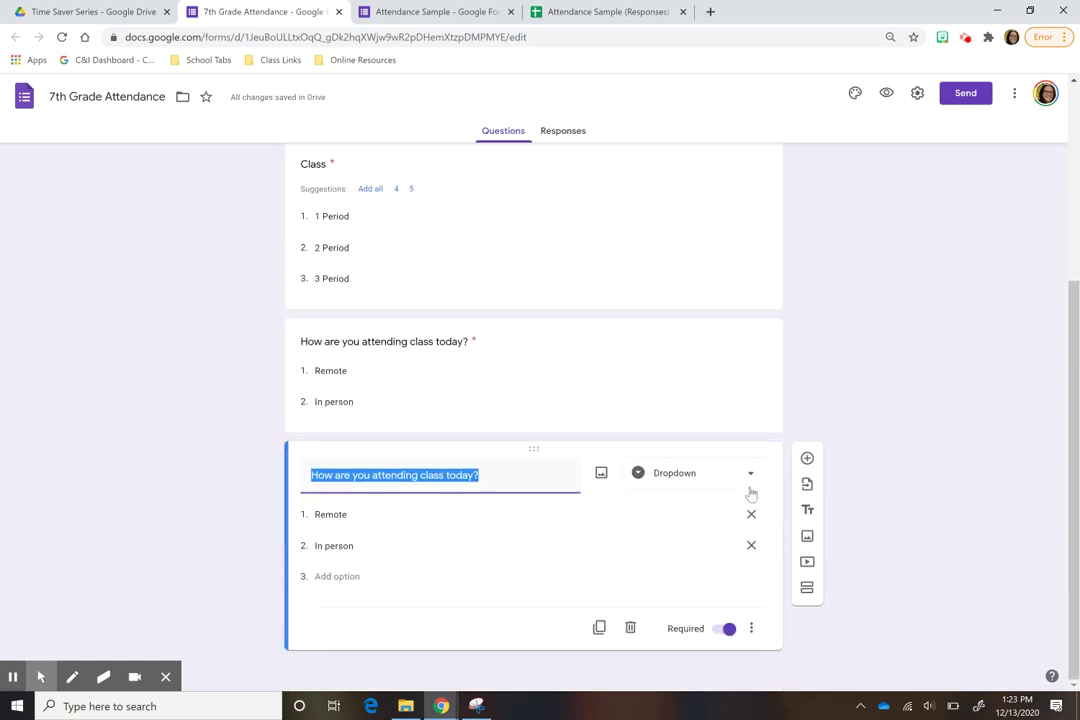
Remove the Remote choice from the copy and change its type to Date.
click(751, 514)
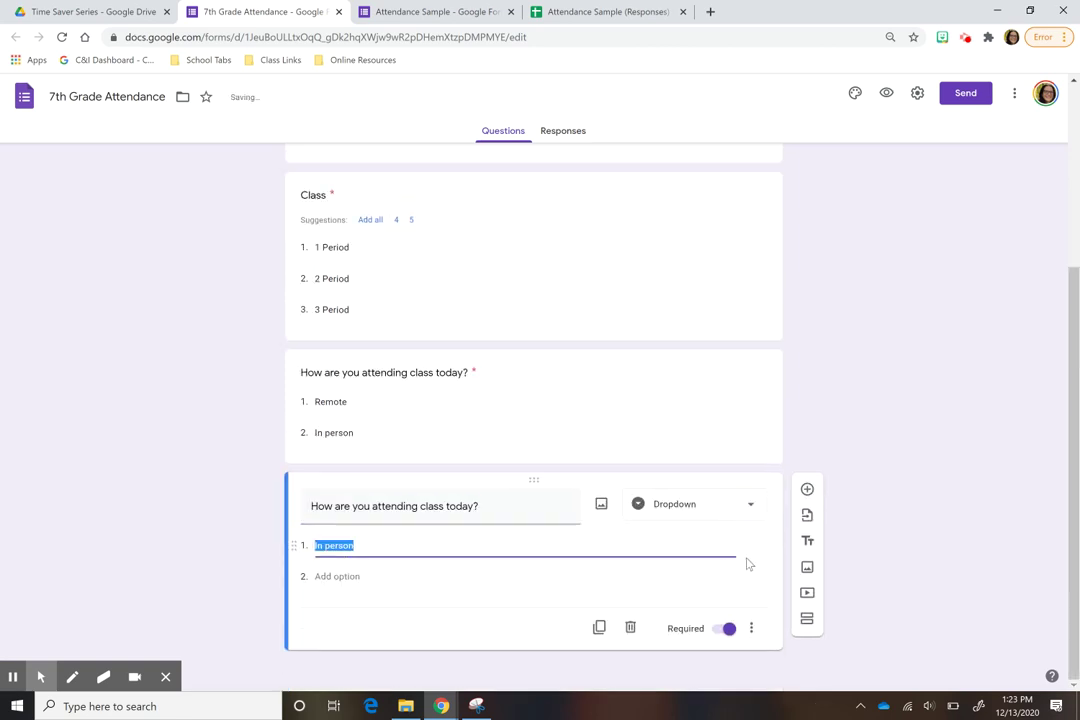
click(751, 505)
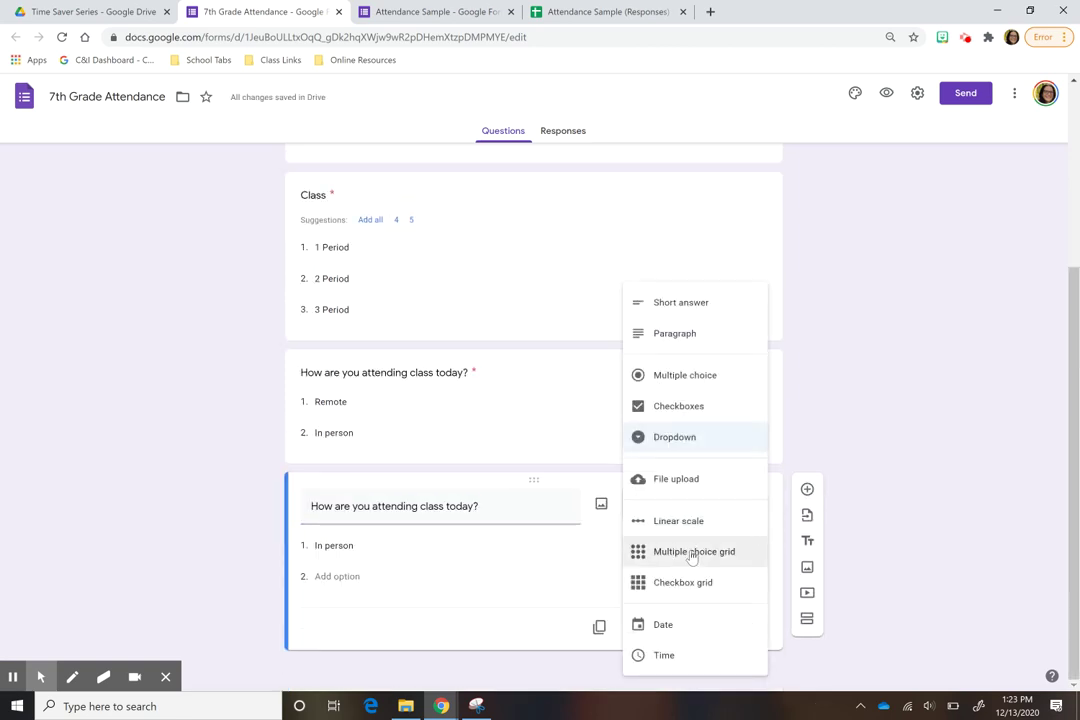
click(677, 630)
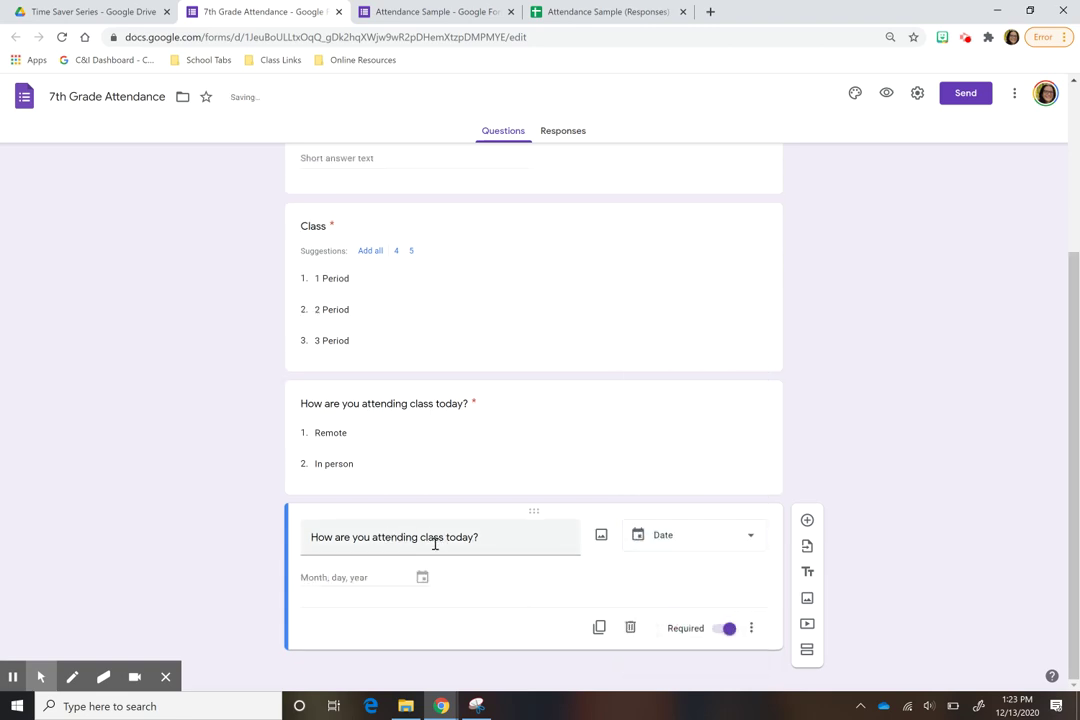
Retitle the date question 'What date are you attending class?'.
triple_click(436, 542)
click(485, 540)
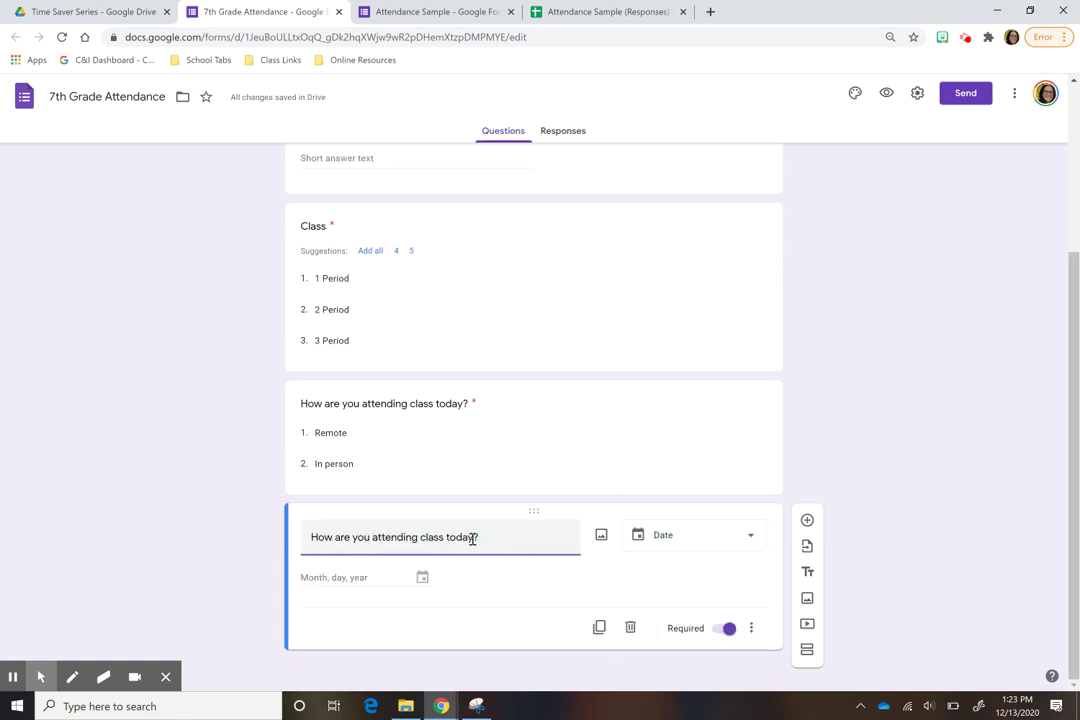
drag(481, 538, 300, 540)
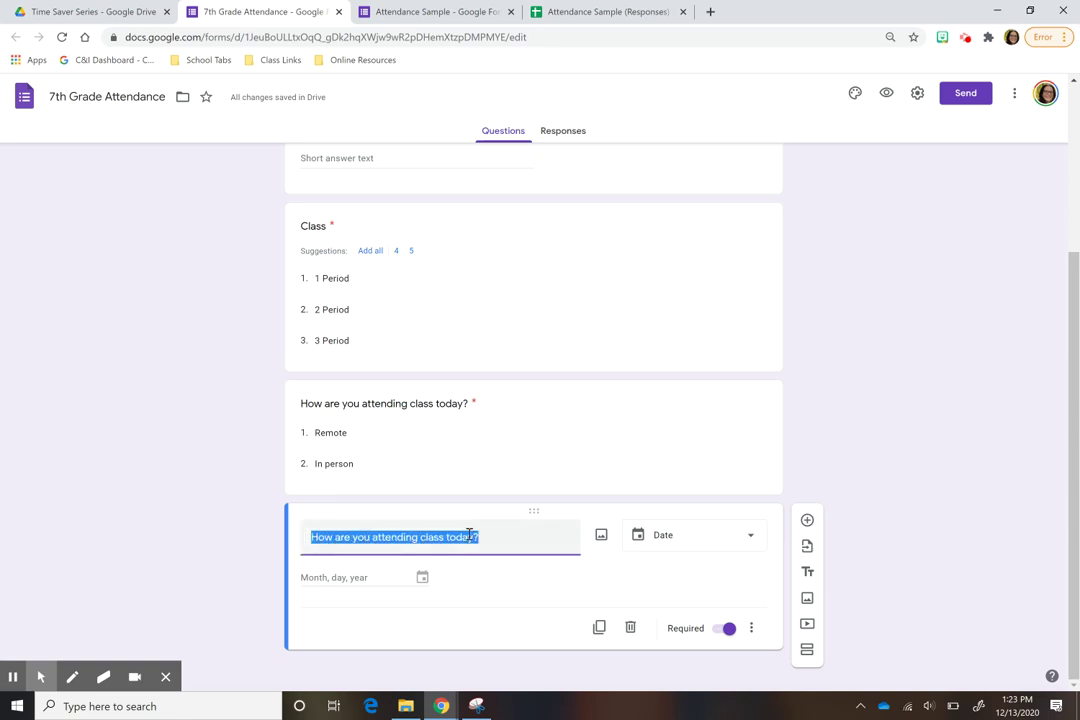
text(What )
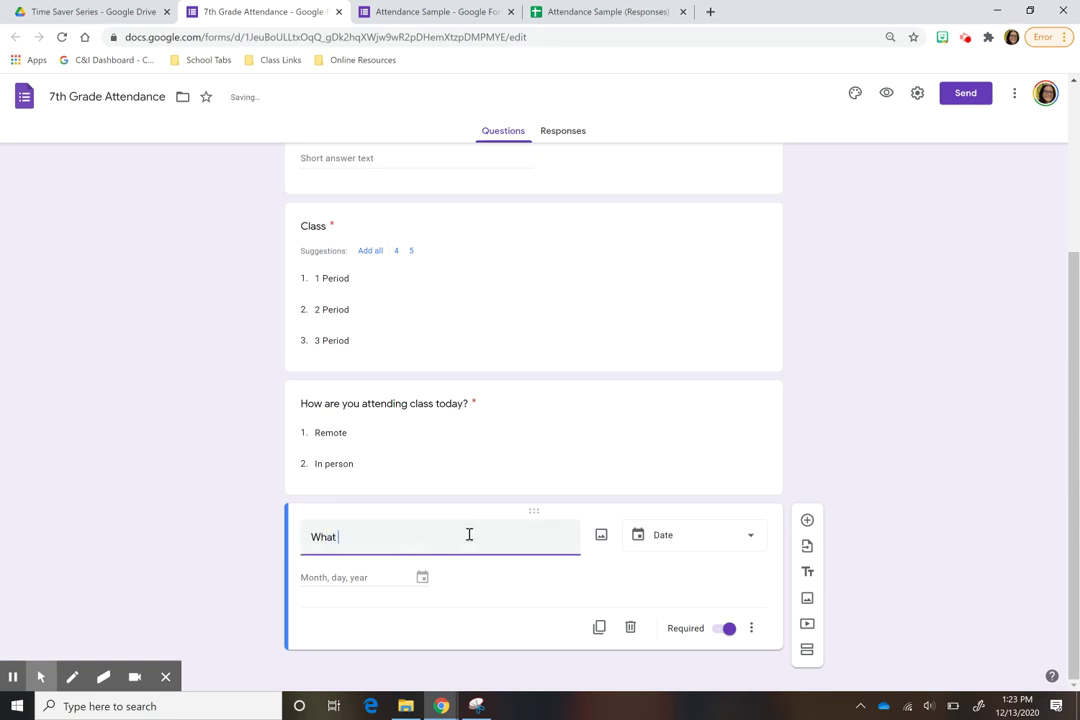
text(date are you attending class?)
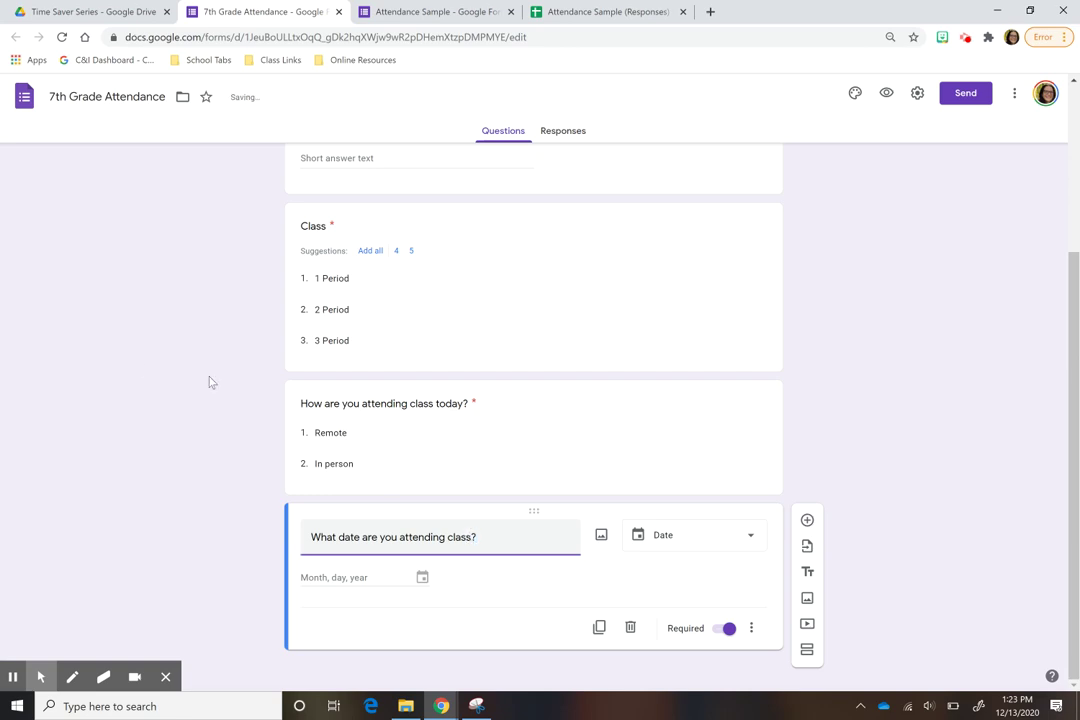
scroll(270, 506, up, 3)
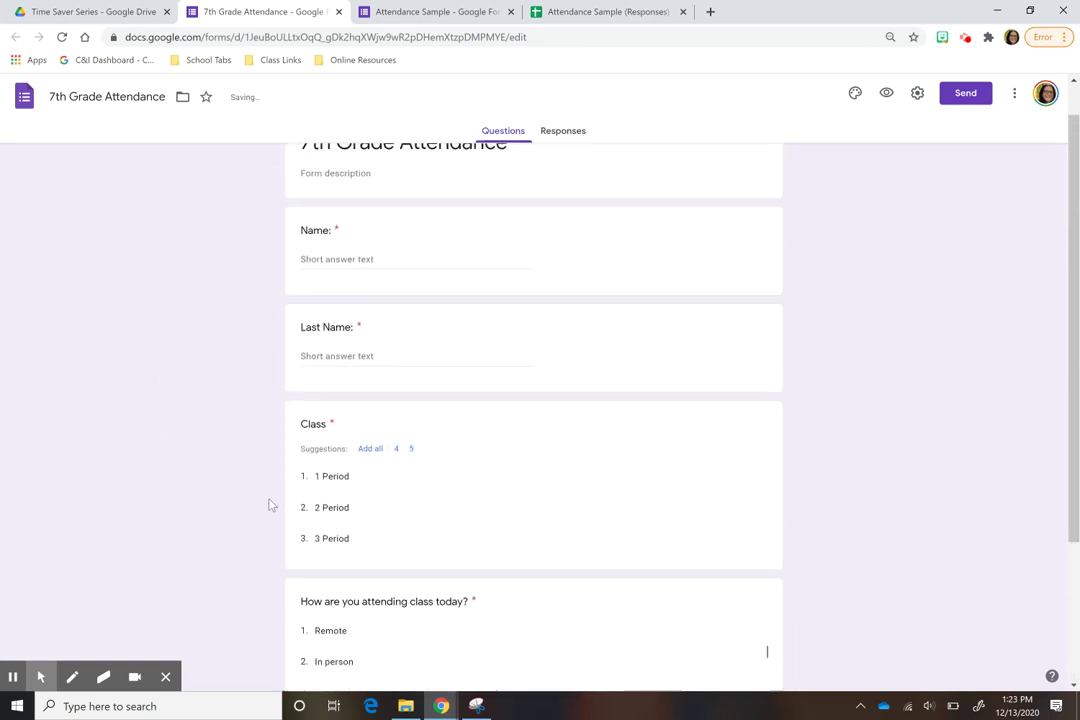
scroll(482, 207, down, 3)
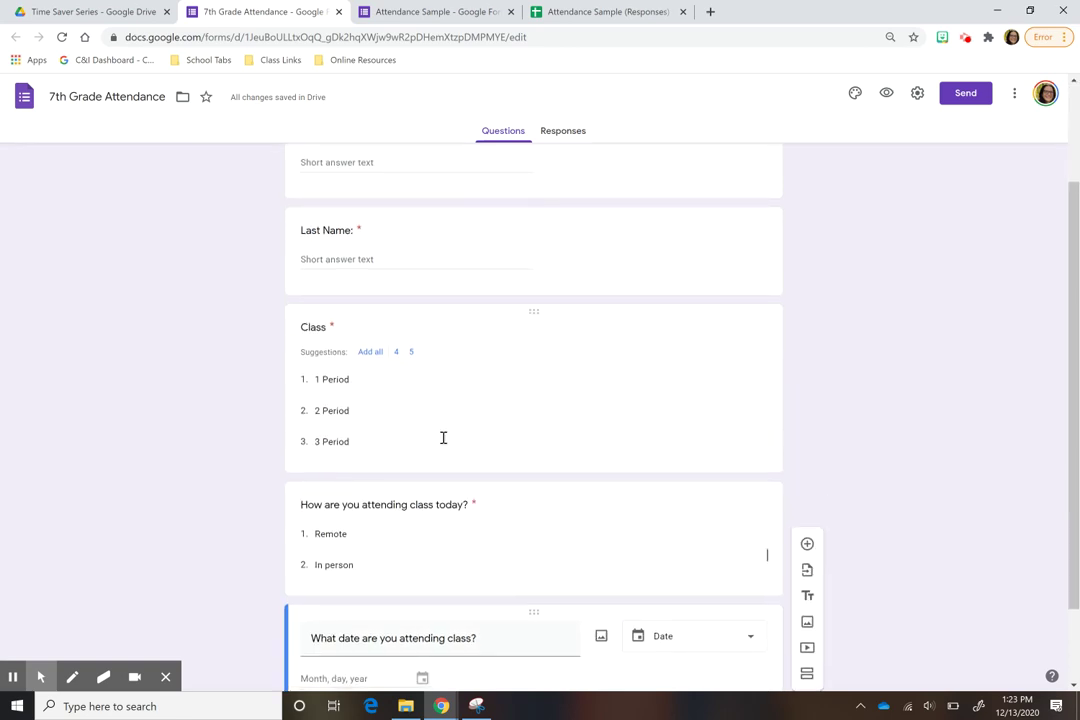
scroll(445, 443, up, 3)
scroll(477, 577, down, 2)
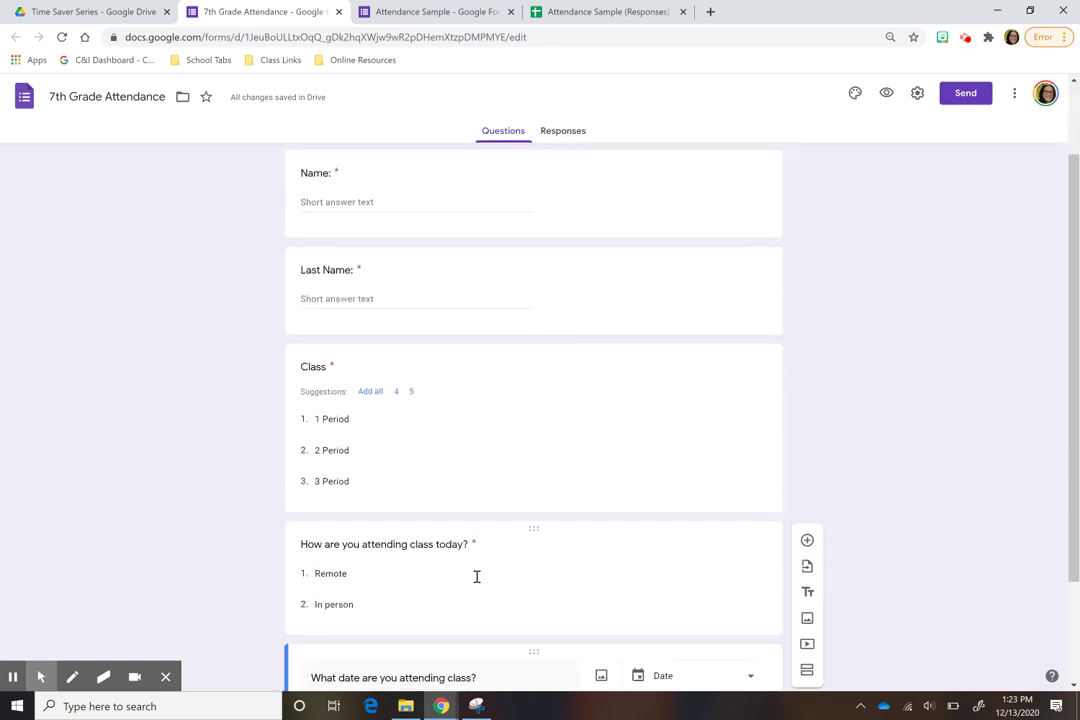
click(475, 576)
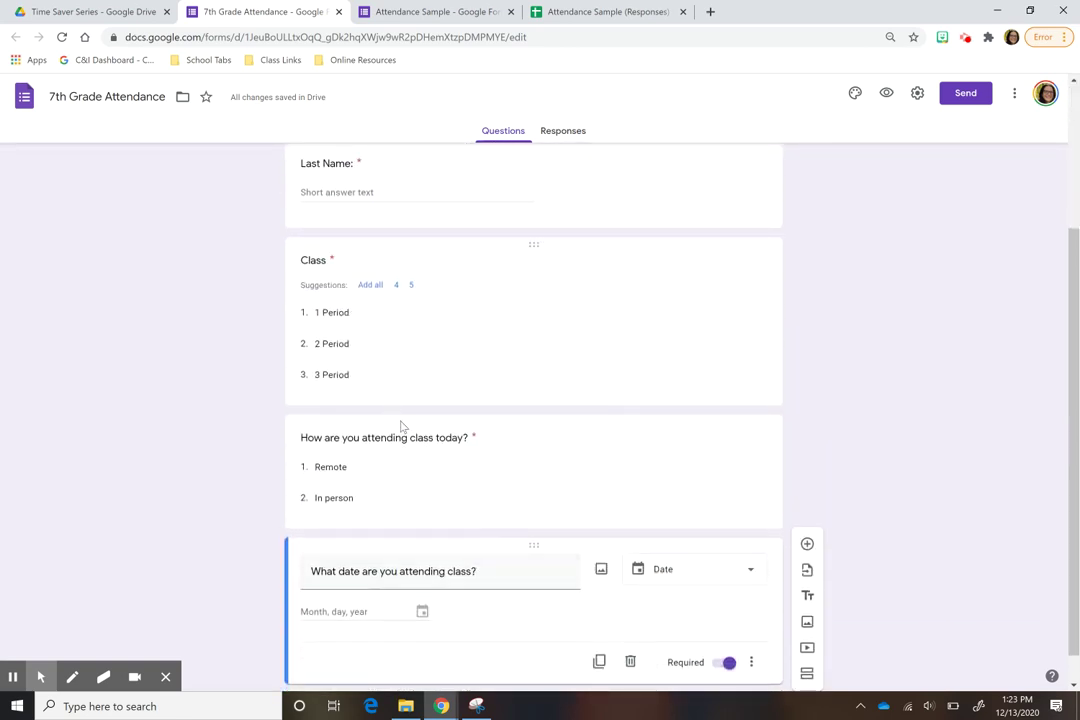
scroll(429, 489, down, 1)
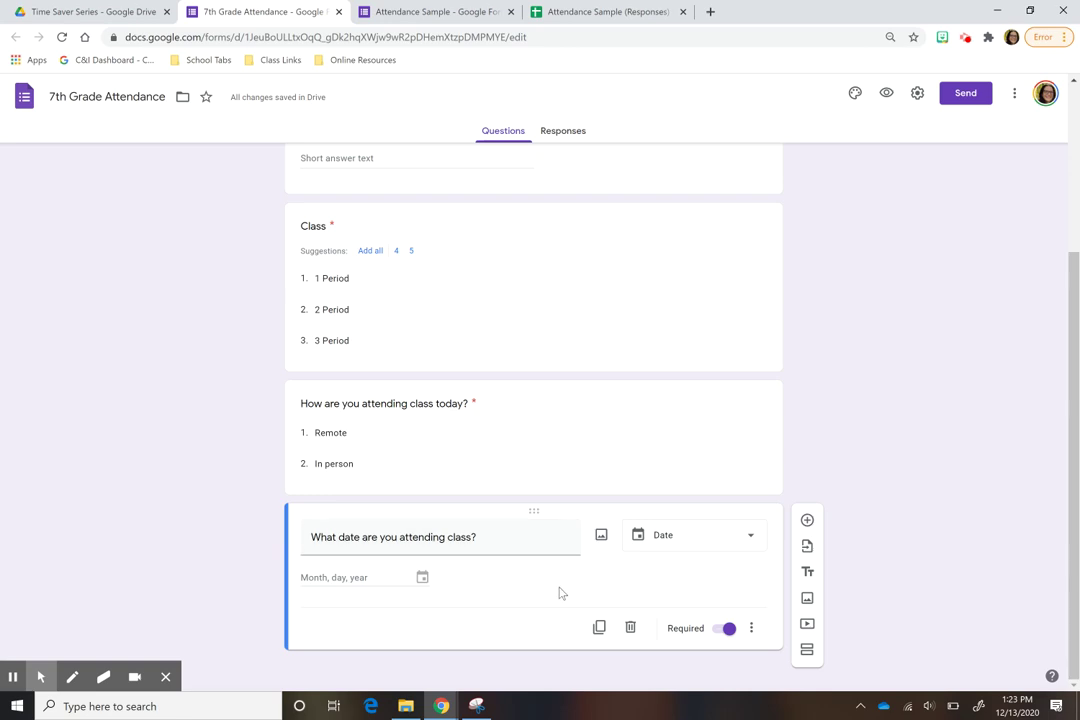
scroll(559, 592, up, 5)
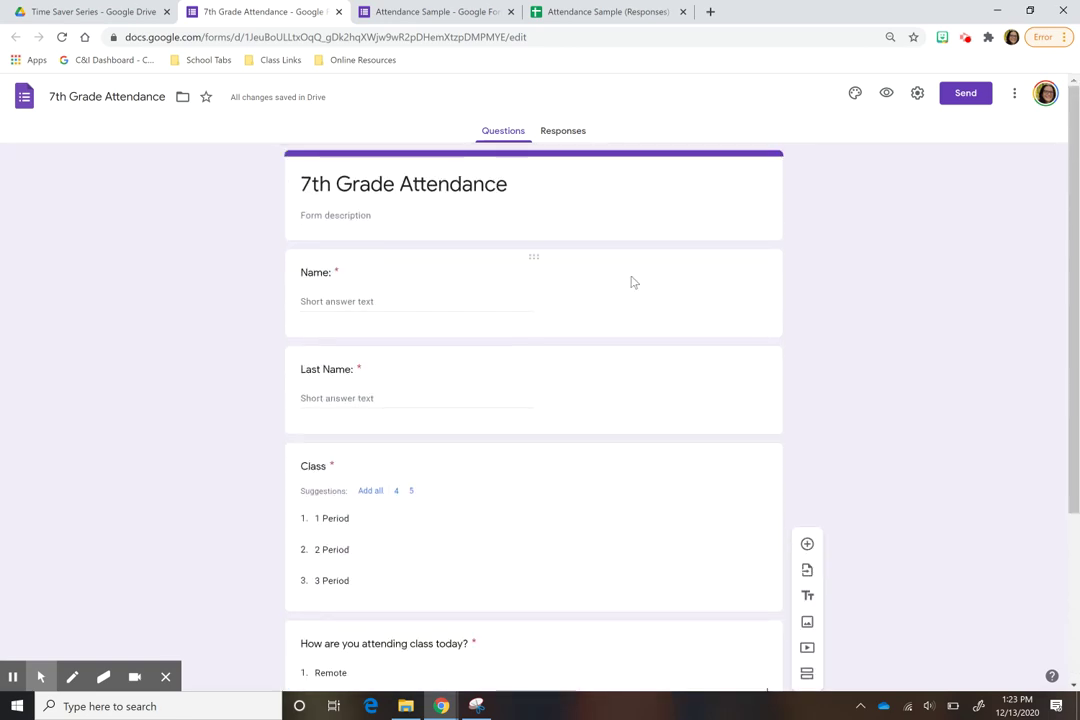
In the live form preview, enter Student 1 for both Name and Last Name.
click(886, 95)
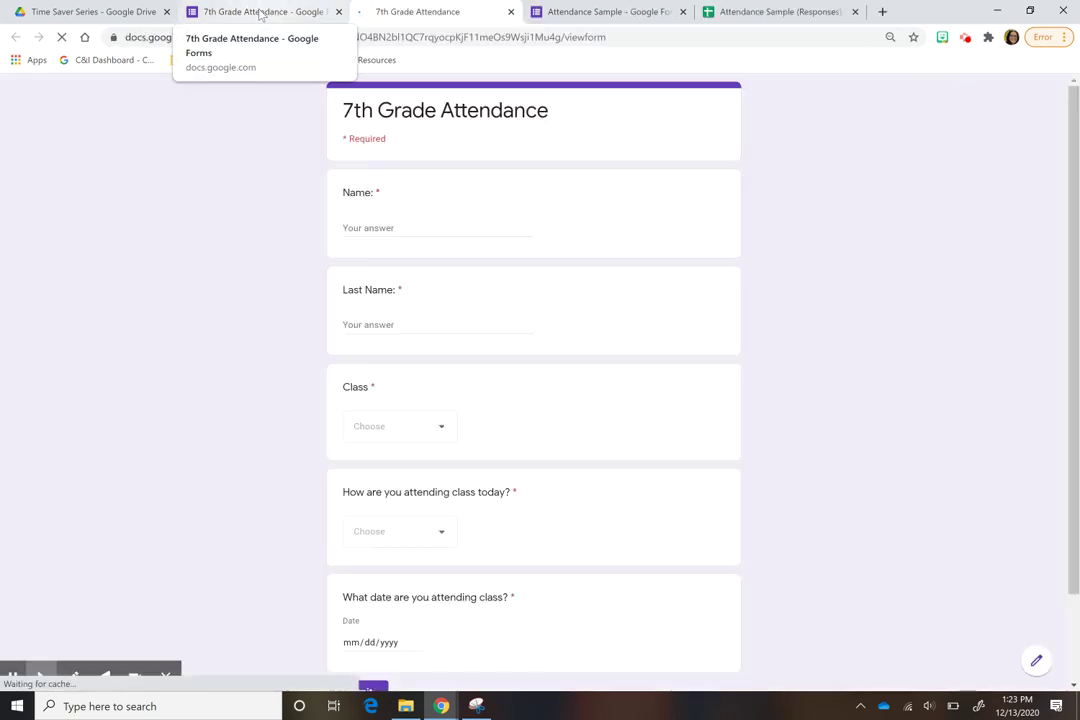
click(260, 12)
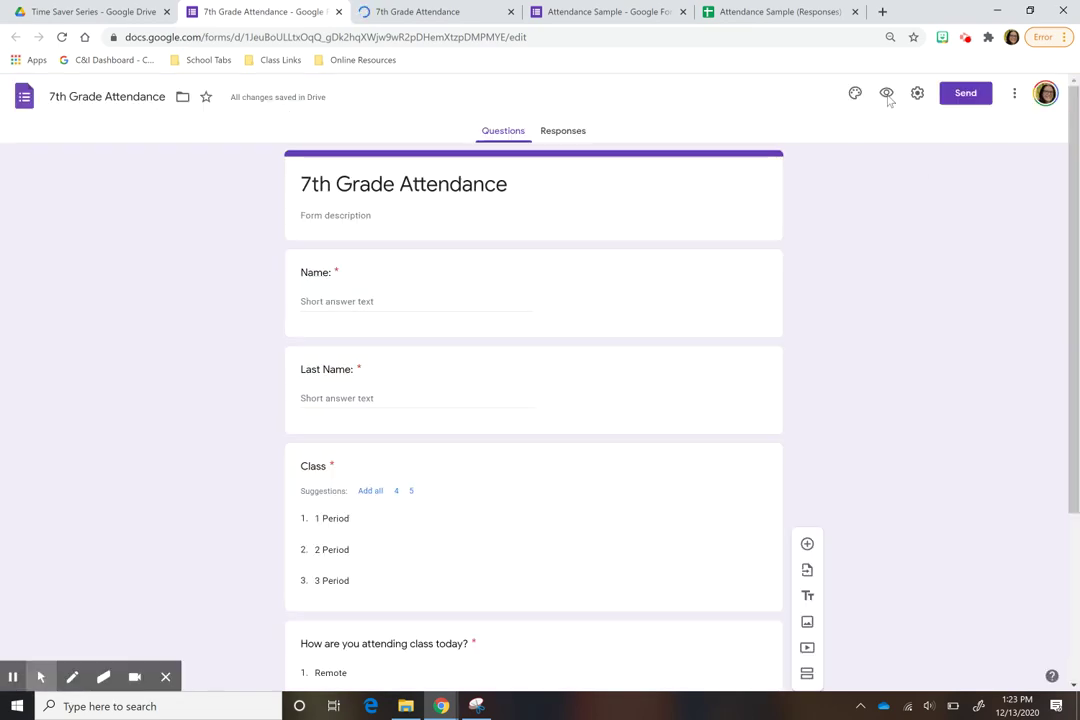
click(420, 12)
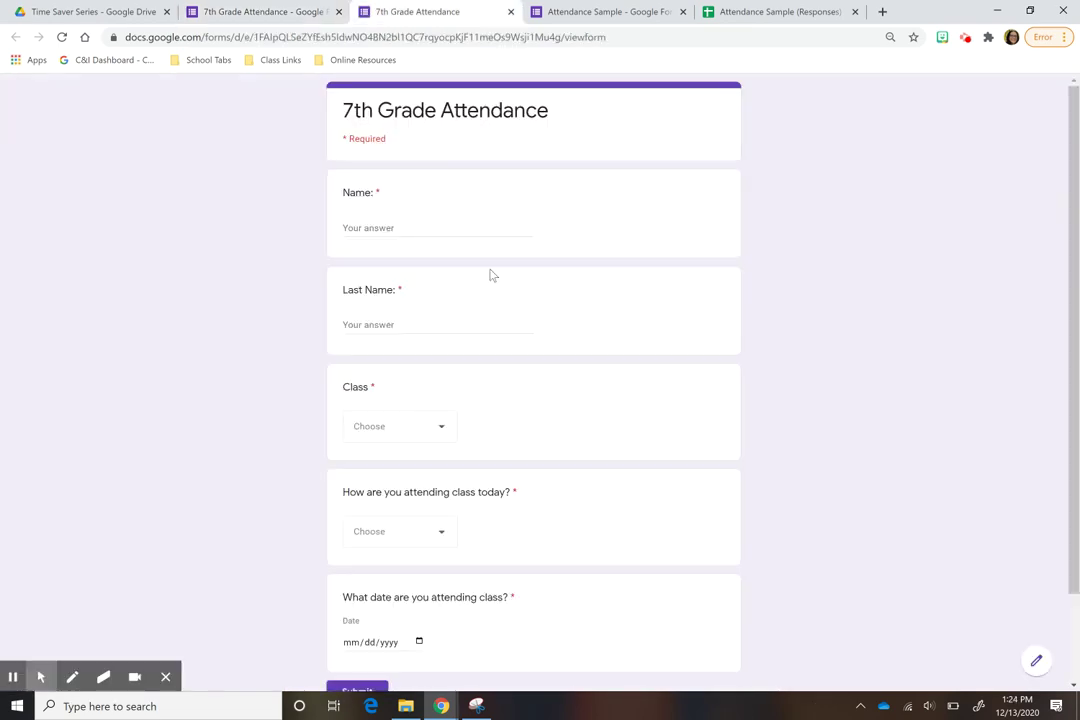
scroll(489, 321, down, 1)
scroll(489, 321, up, 1)
click(428, 229)
text(Student 1)
drag(459, 234, 330, 236)
key(ctrl+c)
click(409, 324)
key(ctrl+v)
Choose 1 Period, Remote and 12/13/2020, then submit the test response.
click(434, 438)
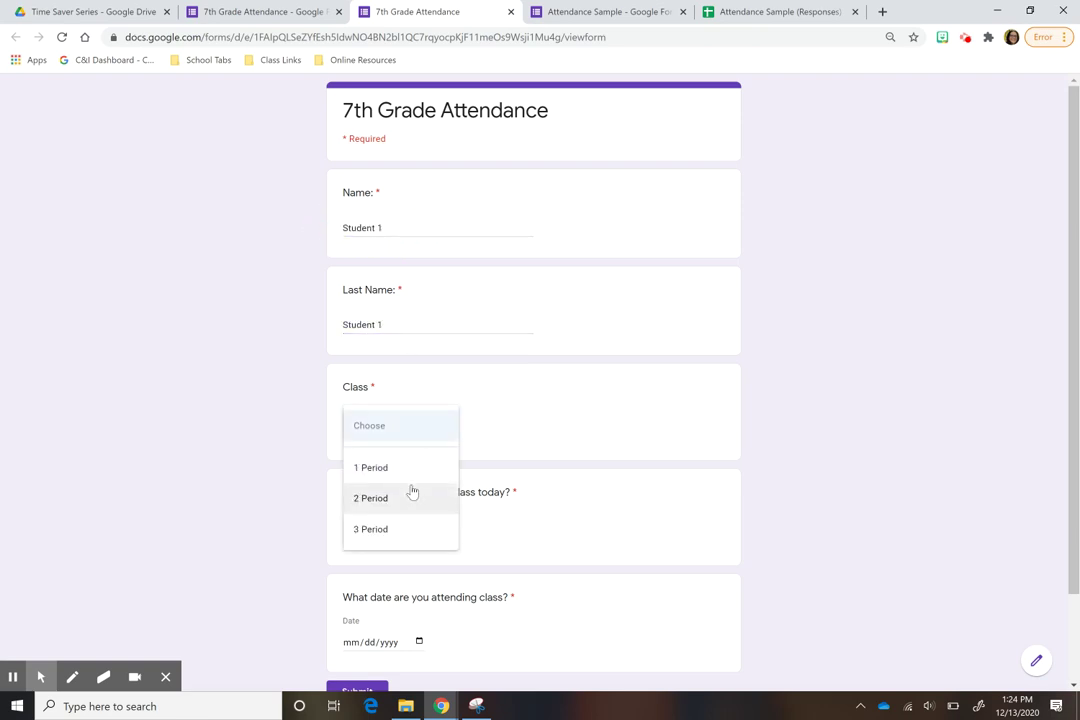
click(407, 470)
scroll(516, 461, down, 2)
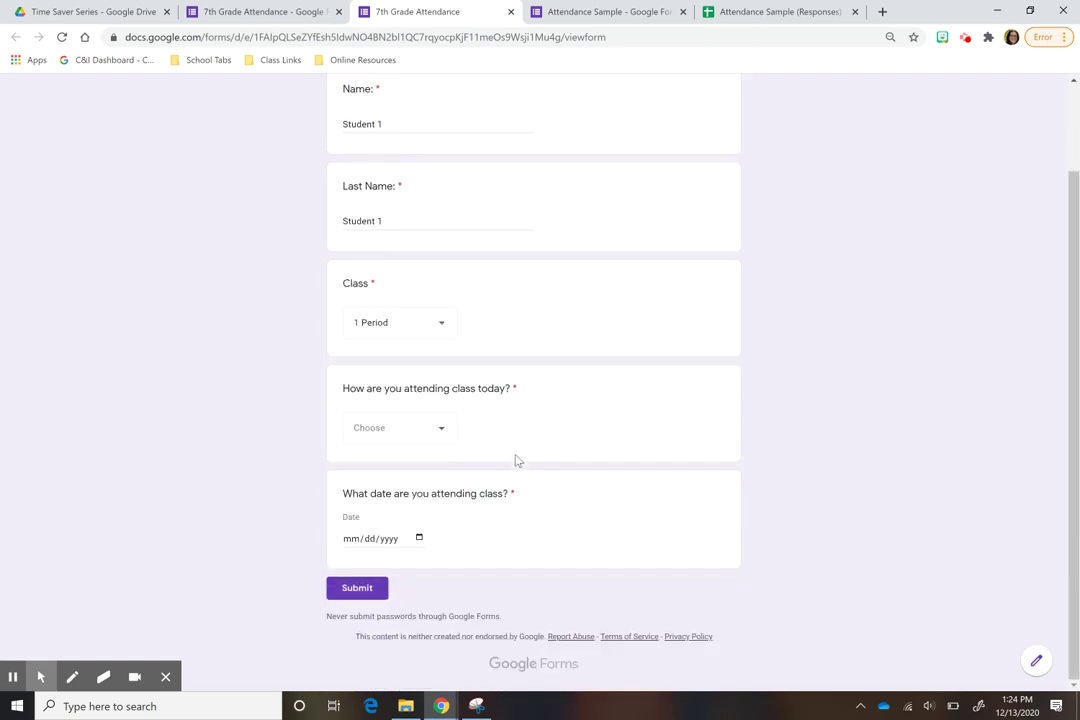
click(434, 436)
click(411, 483)
click(420, 536)
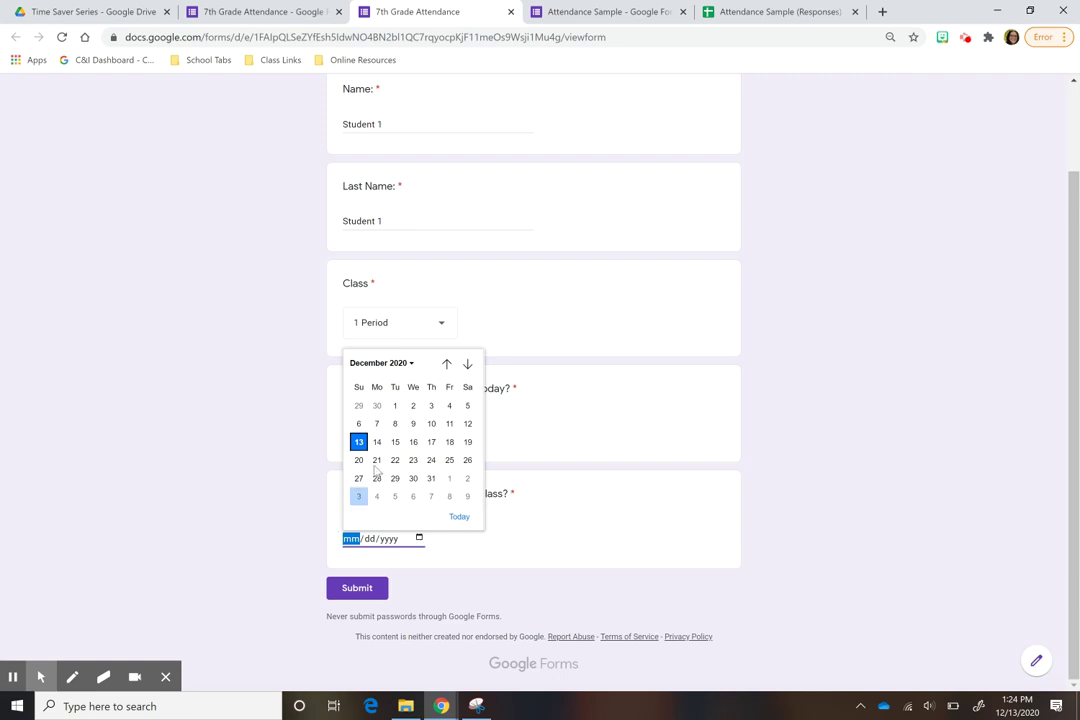
click(357, 442)
click(362, 590)
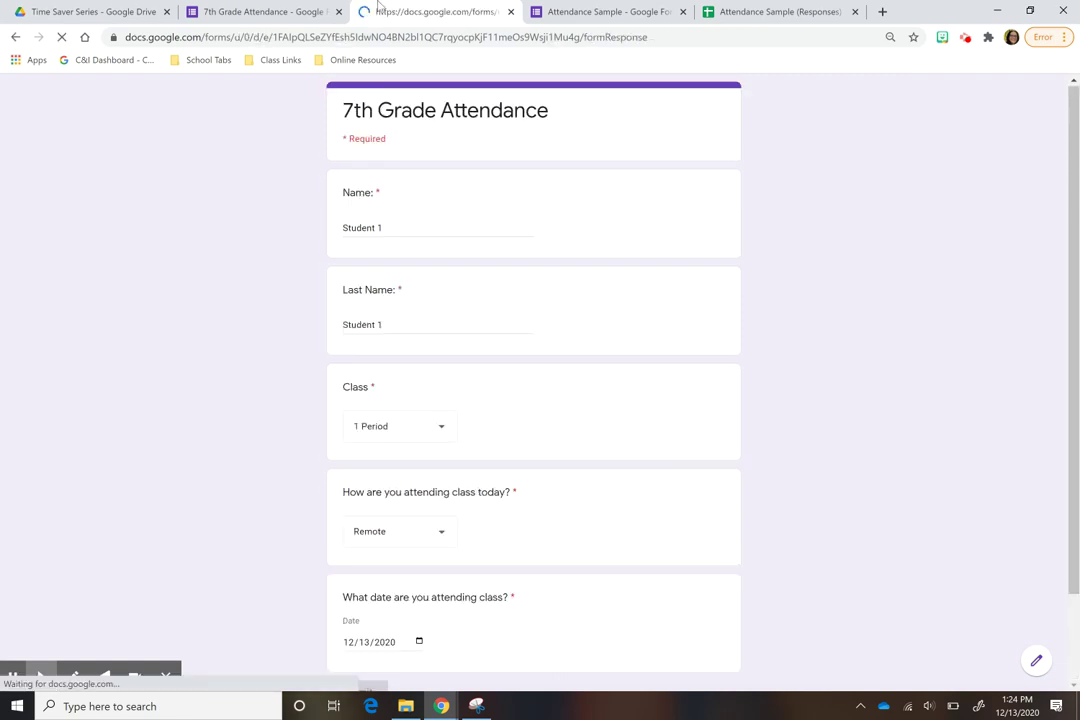
Review the form's Responses summary showing the single Student 1 response.
click(232, 12)
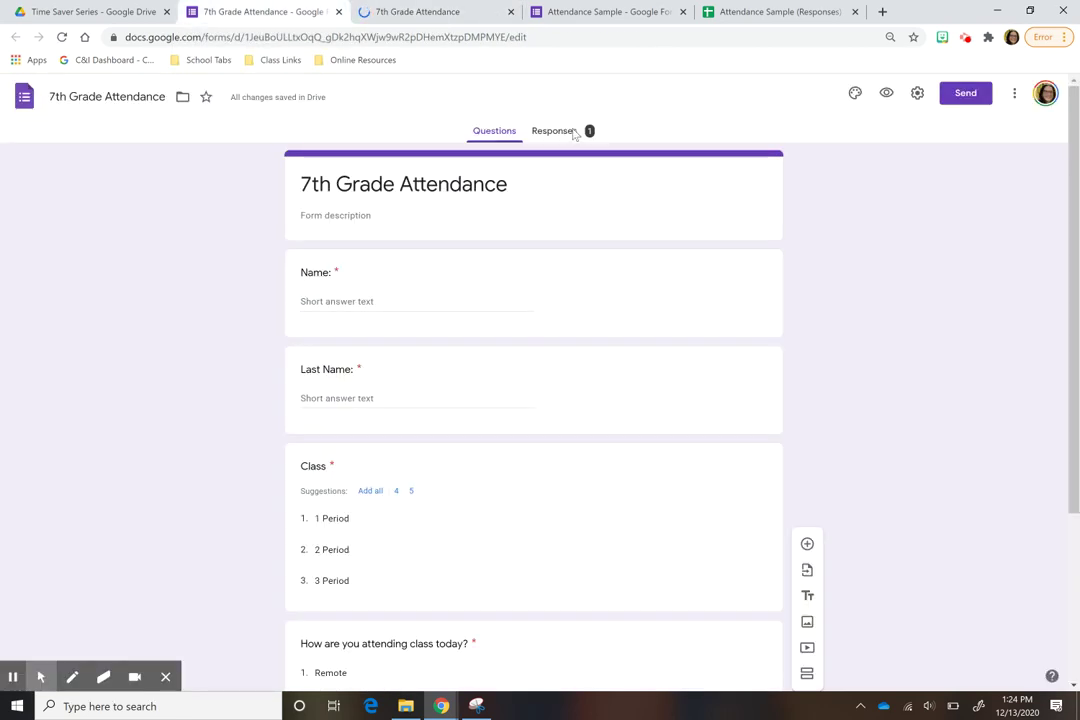
click(570, 132)
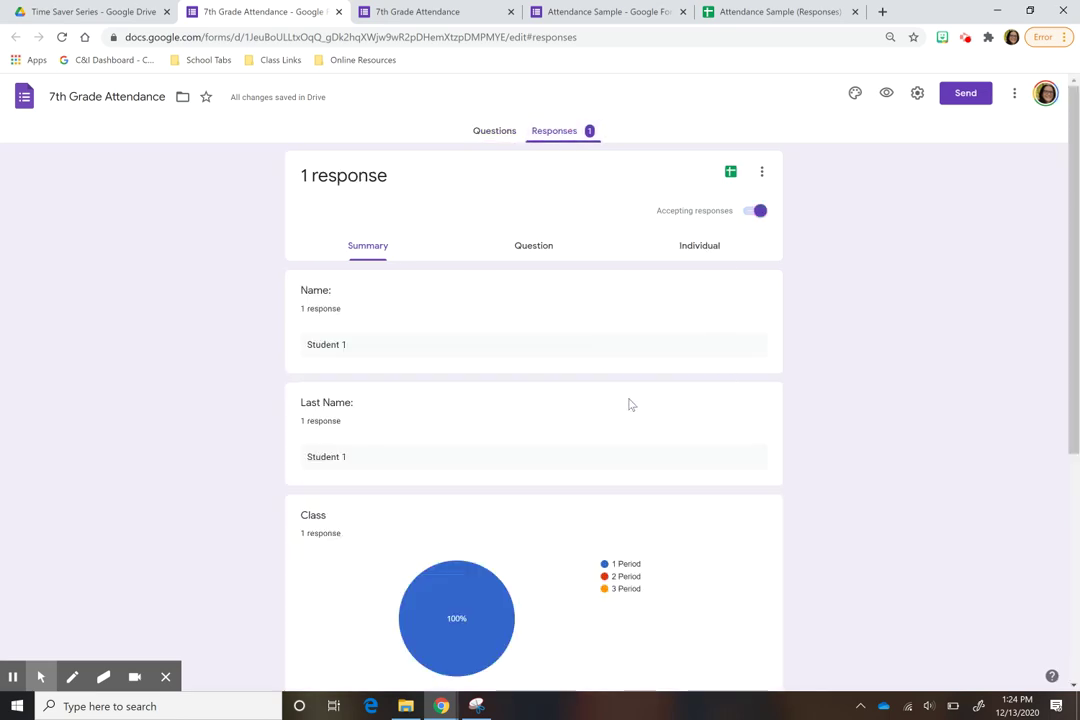
scroll(627, 402, down, 2)
scroll(627, 402, up, 1)
scroll(630, 404, down, 3)
scroll(630, 404, up, 3)
Check the Attendance Sample responses sheet, then start linking responses to a spreadsheet.
click(744, 15)
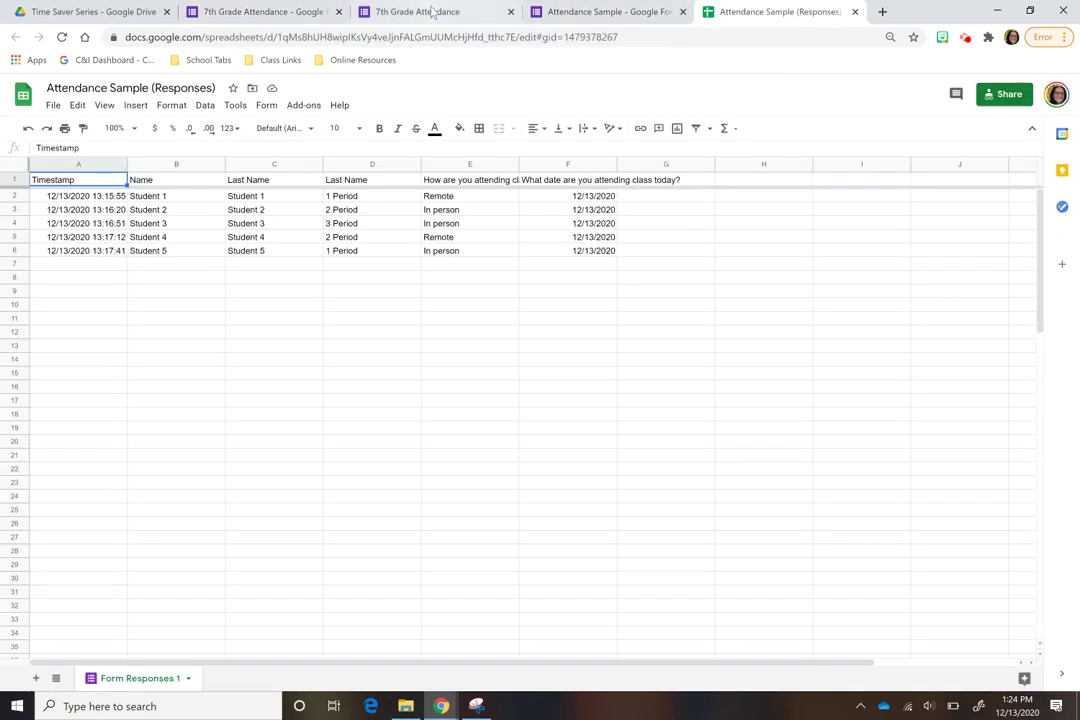
click(420, 12)
click(243, 12)
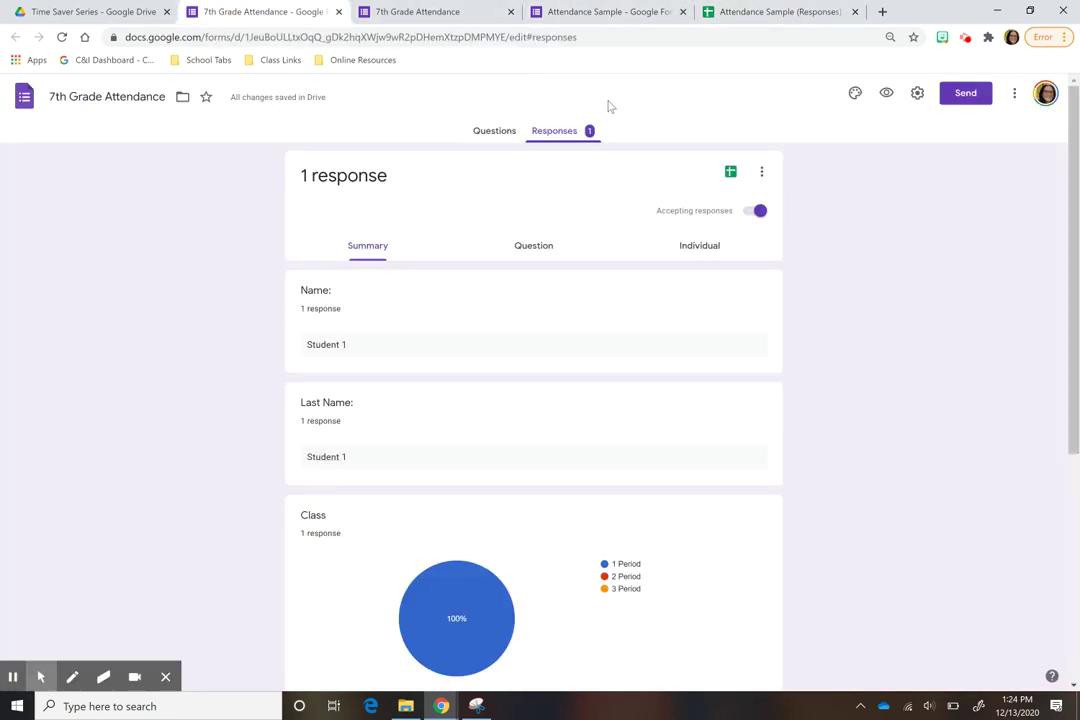
click(731, 174)
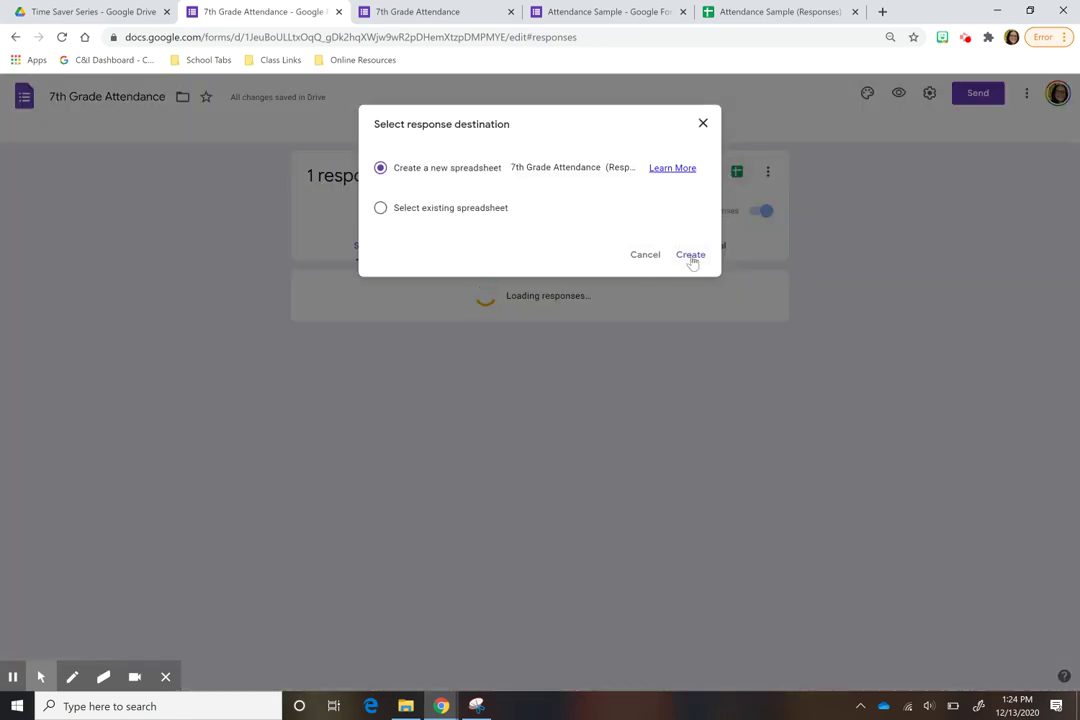
Switch to the Attendance Sample (Responses) sheet listing five students' period, mode and 12/13/2020 date.
click(755, 11)
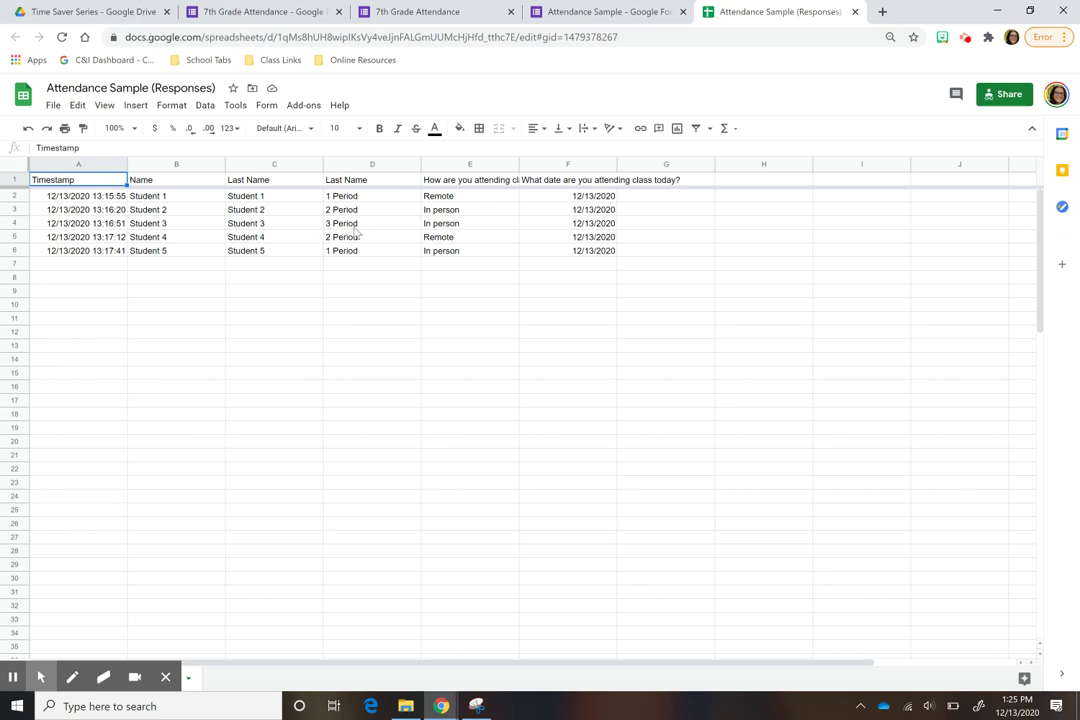
Create filter view Filter 1 with column D limited to 1 Period, leaving Student 1 and Student 5.
click(13, 166)
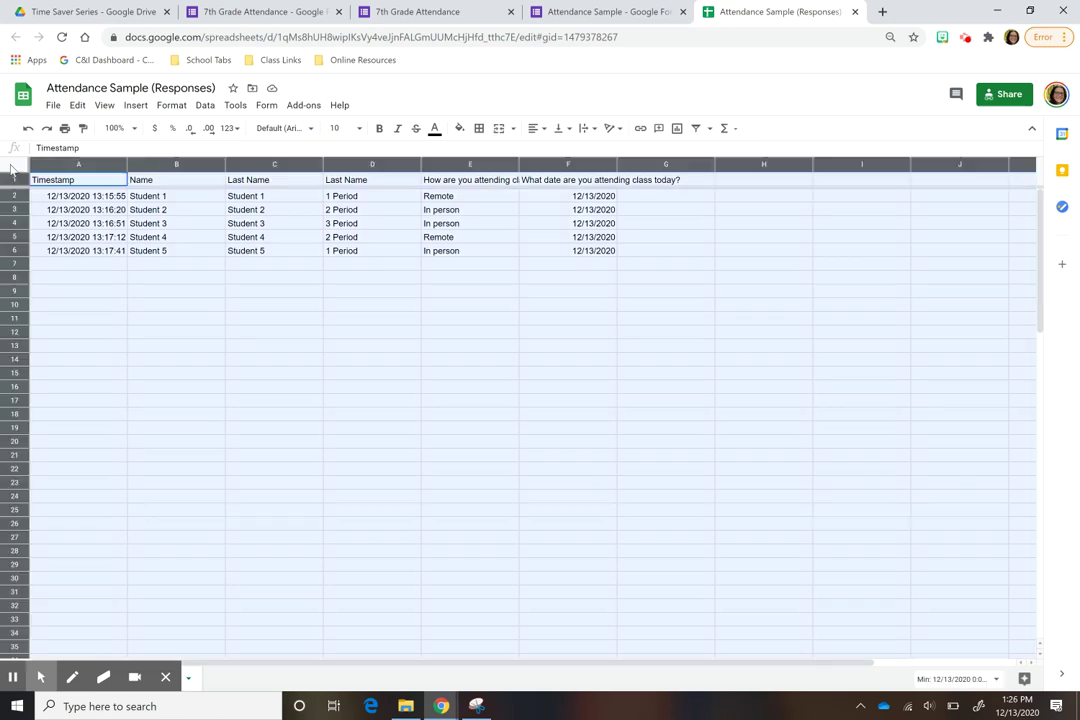
click(705, 130)
click(745, 156)
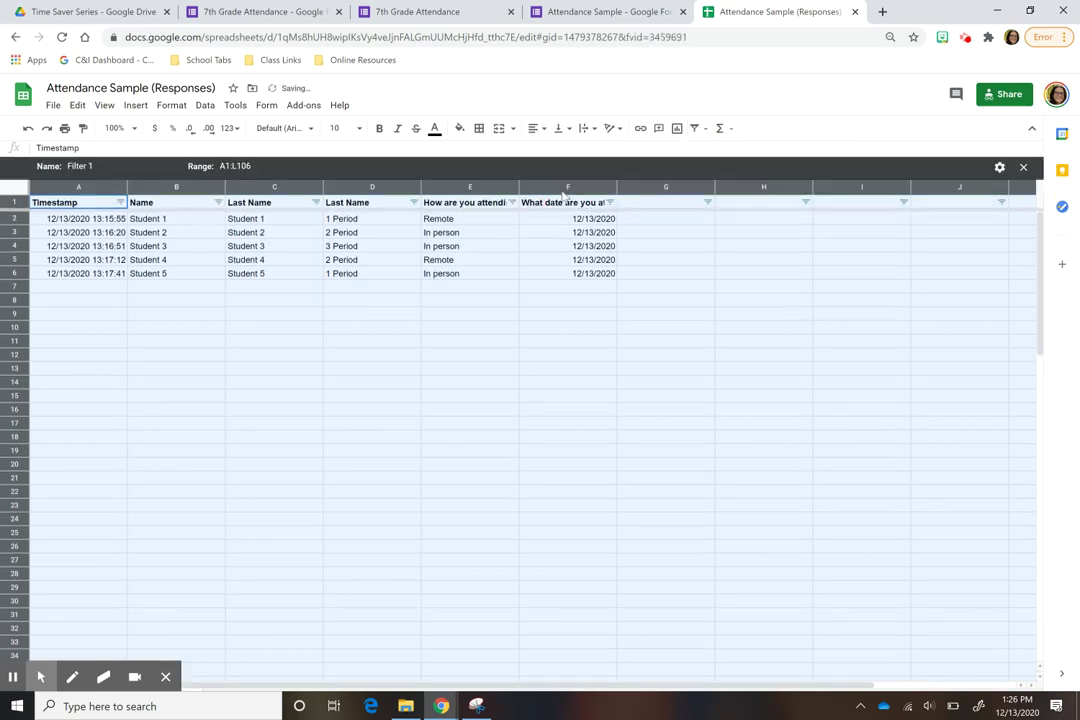
click(372, 288)
click(414, 206)
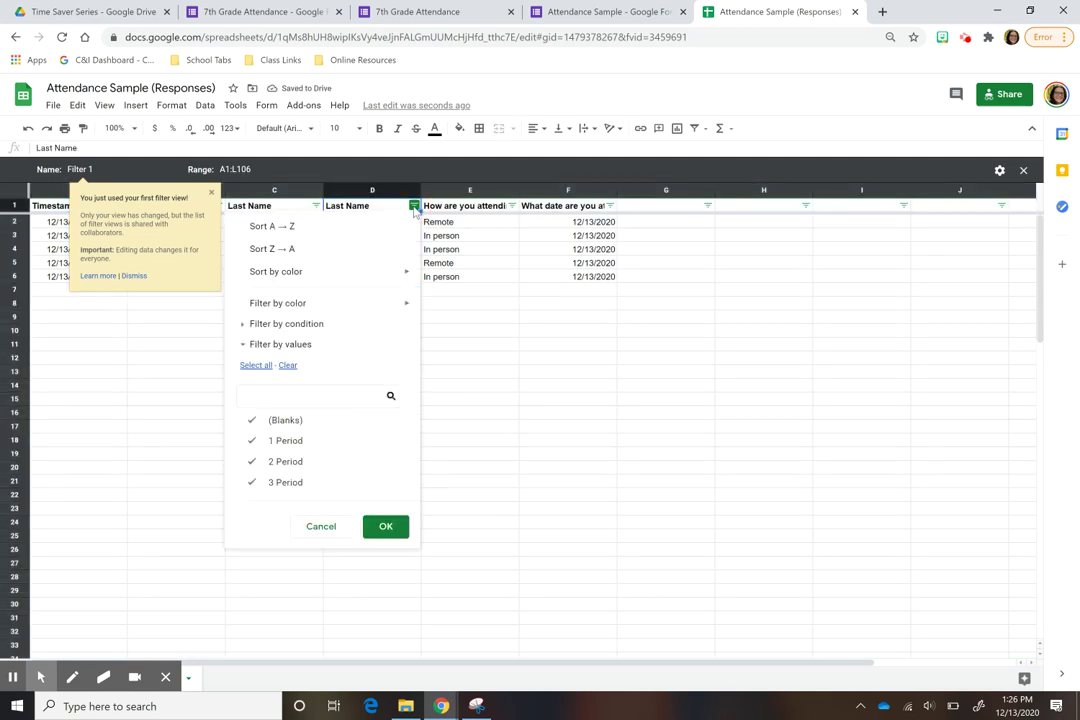
click(211, 194)
click(414, 206)
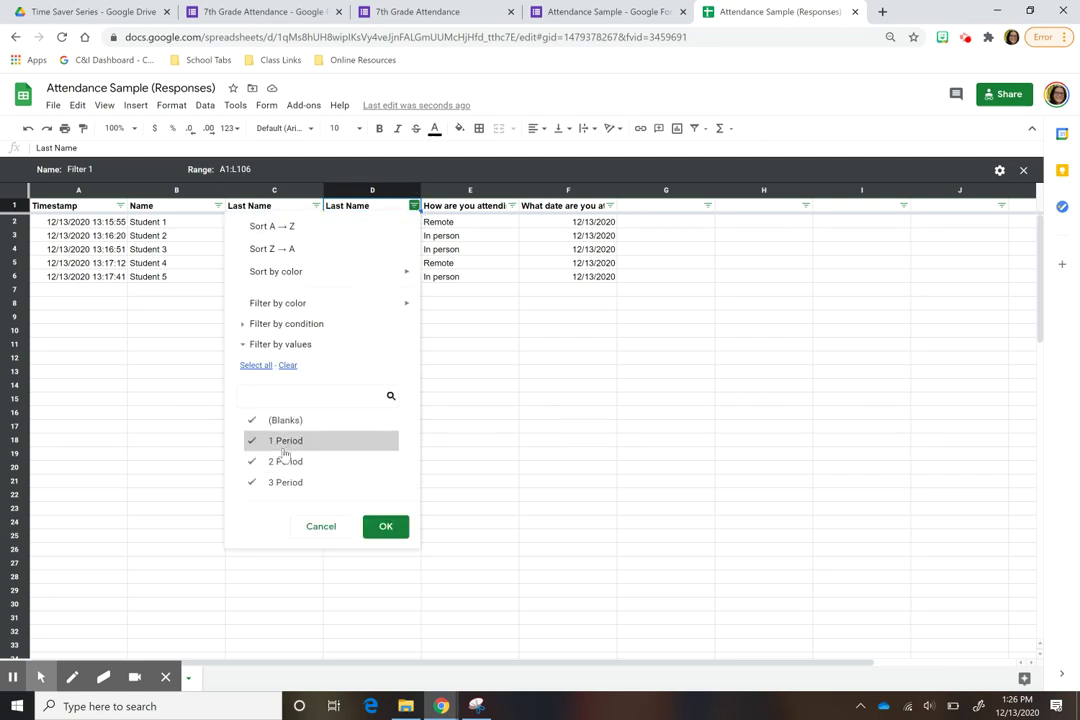
click(256, 461)
click(253, 420)
click(254, 482)
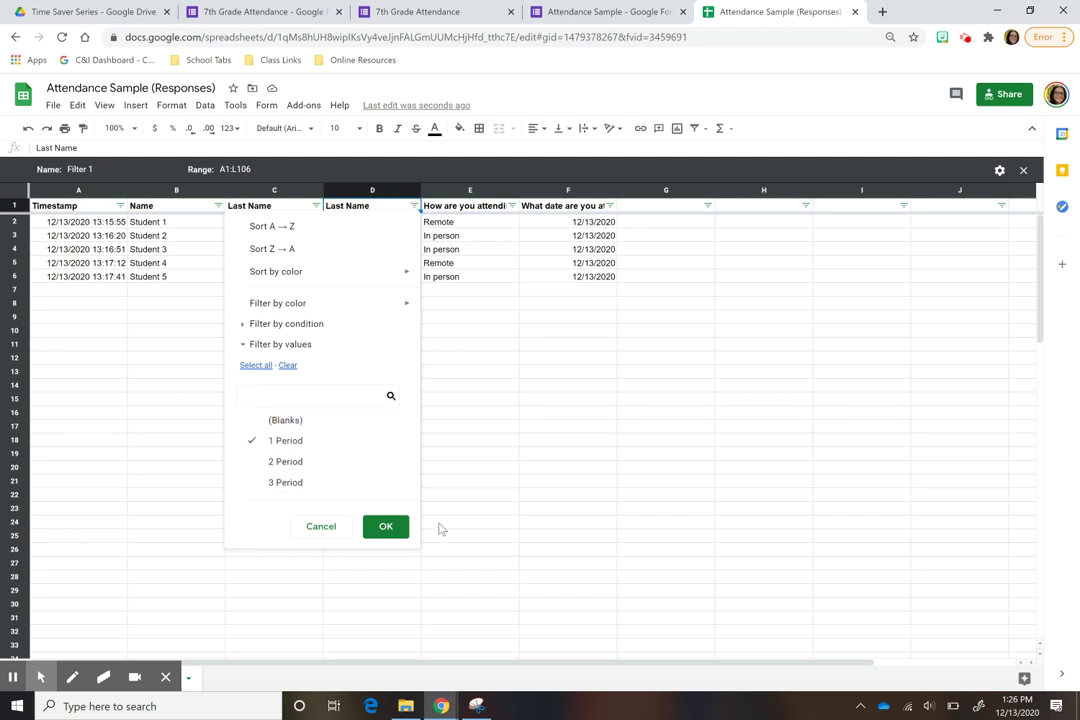
click(390, 527)
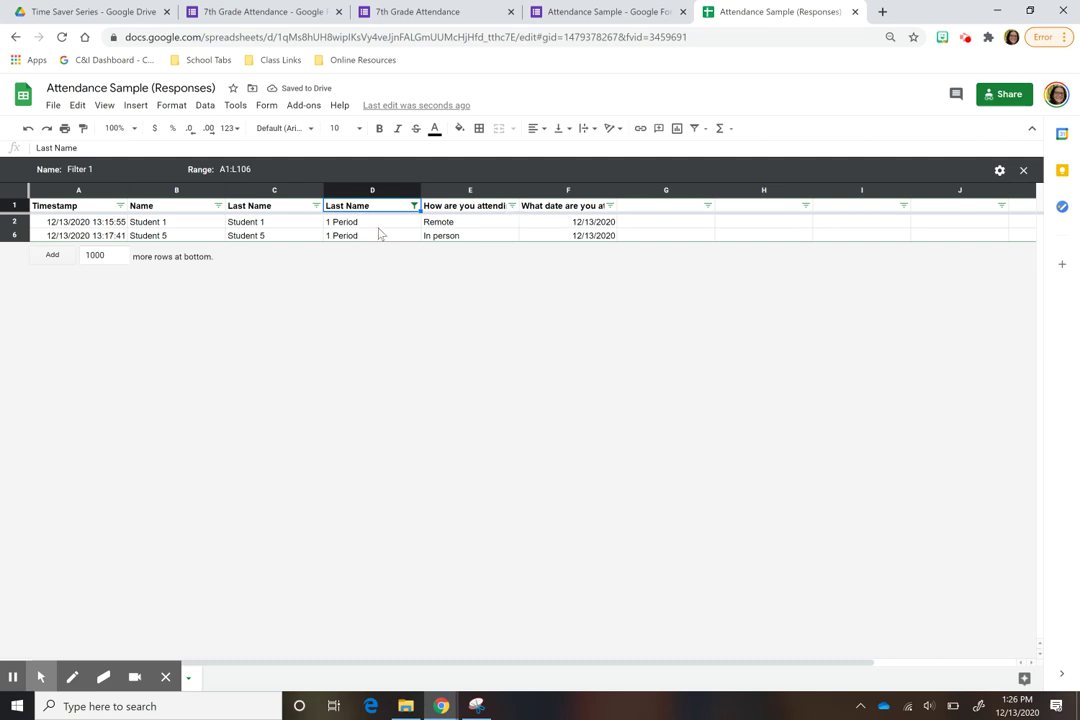
Filter the attendance column (E) to show only Remote responses.
click(513, 206)
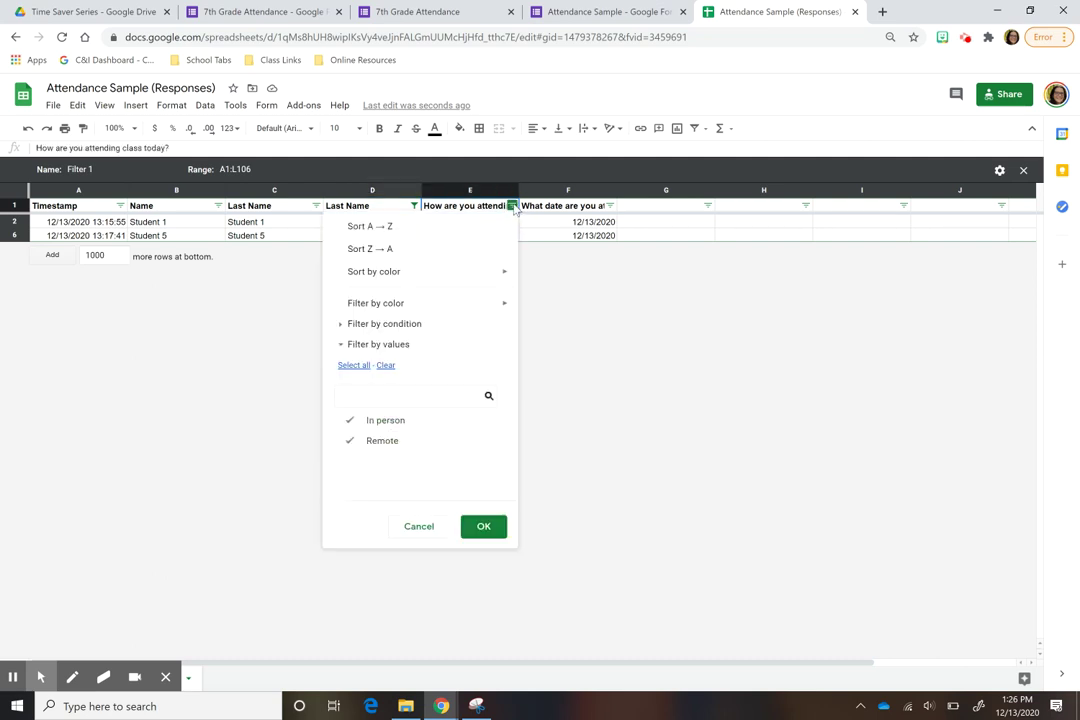
click(388, 421)
click(484, 527)
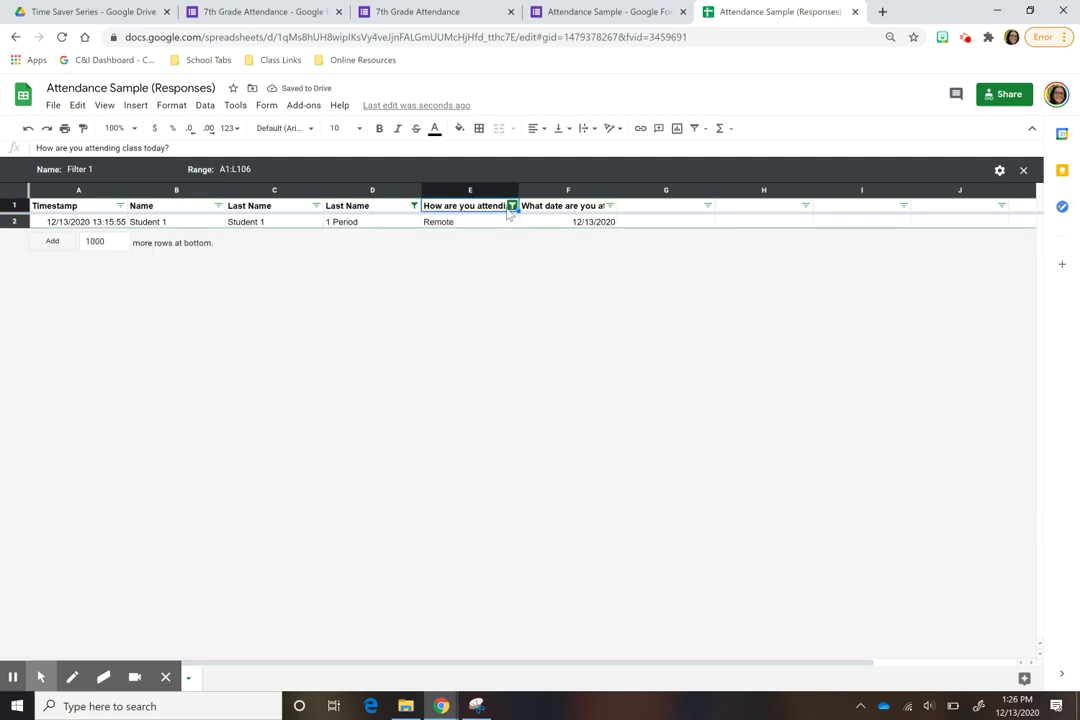
Filter the period column (D) to show only 2 Period, leaving Student 4's row.
click(414, 205)
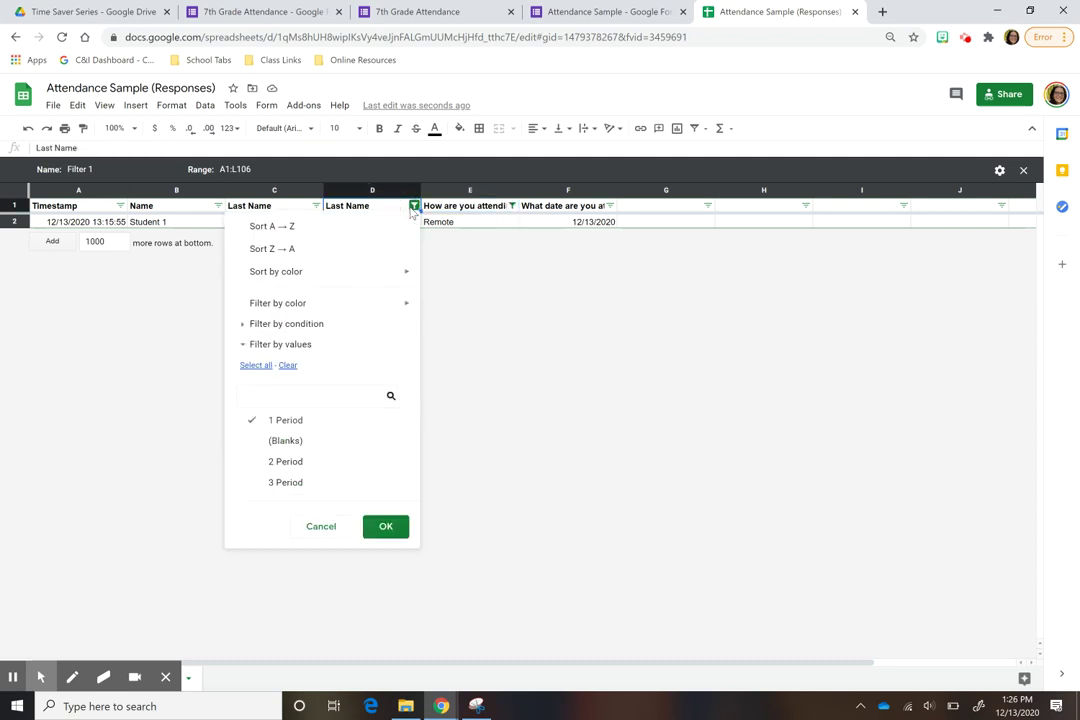
click(283, 462)
click(280, 483)
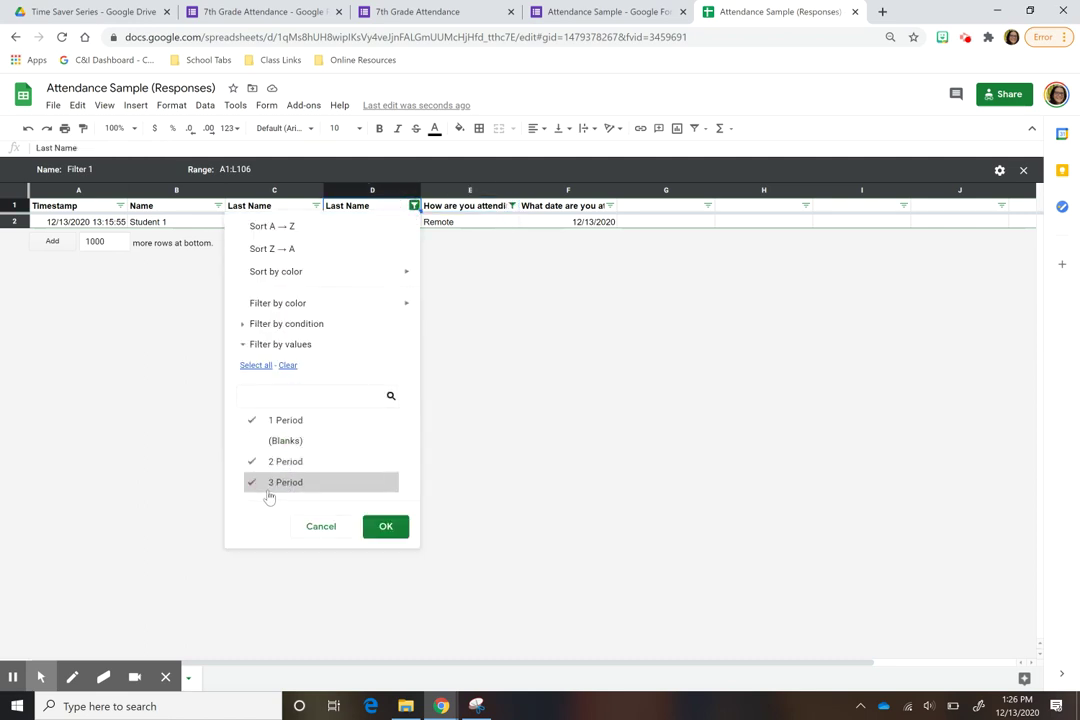
click(386, 527)
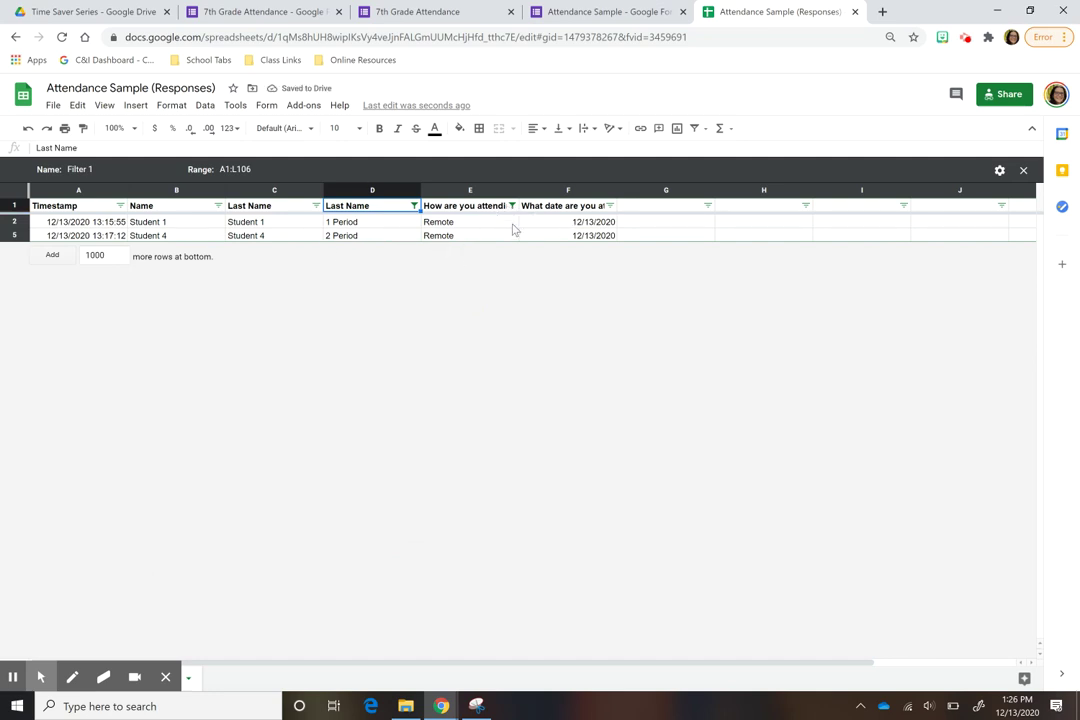
click(413, 207)
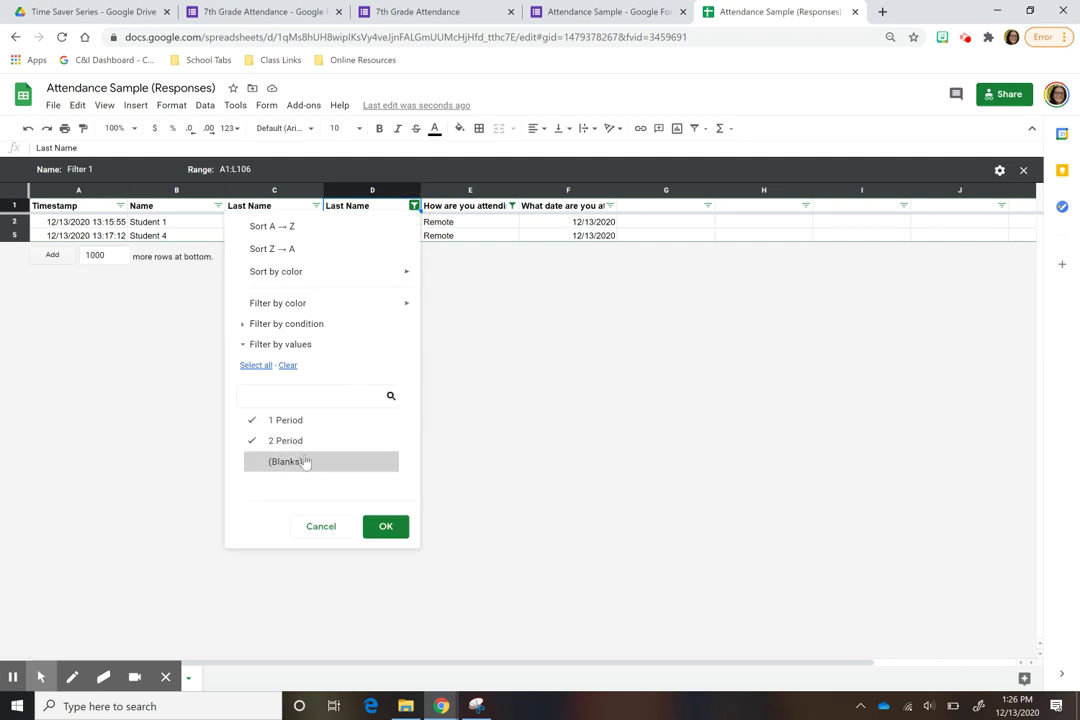
click(287, 424)
click(385, 528)
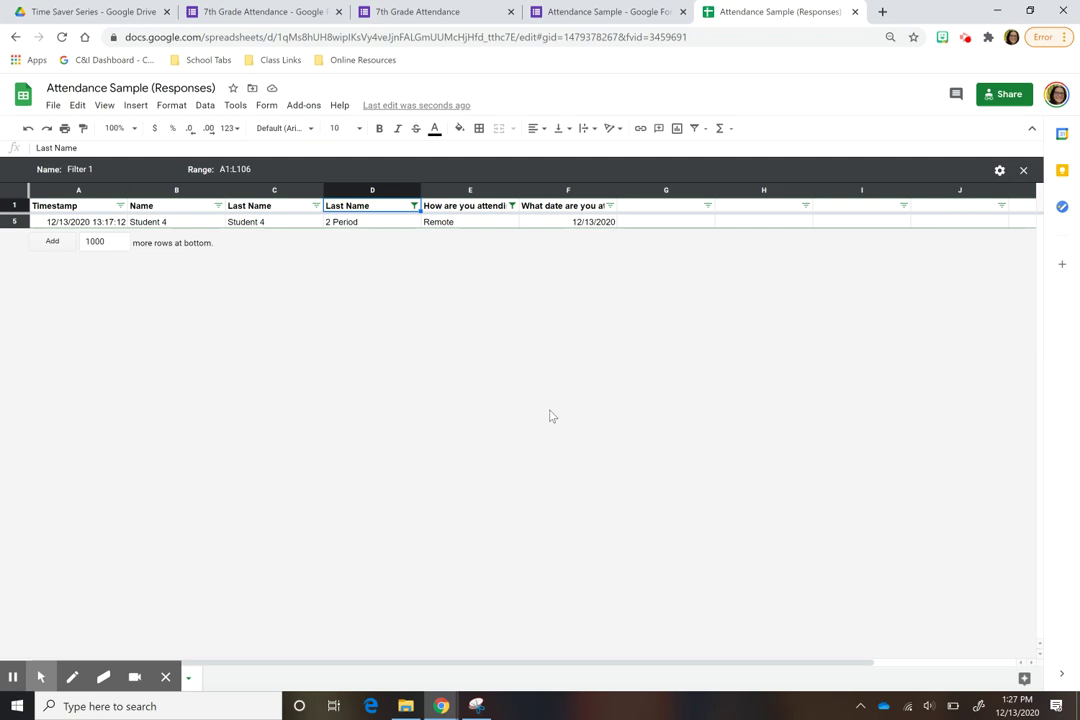
Dismiss the Drive shared-folder and response-destination prompts, then show the form's confirmation page.
click(112, 14)
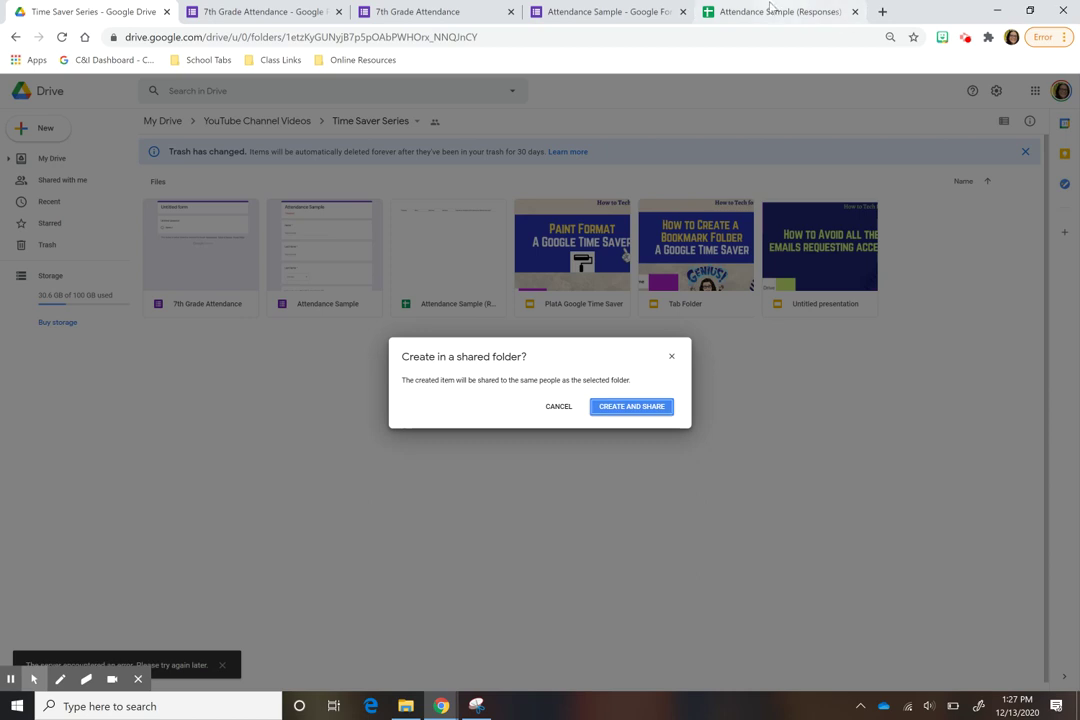
click(671, 358)
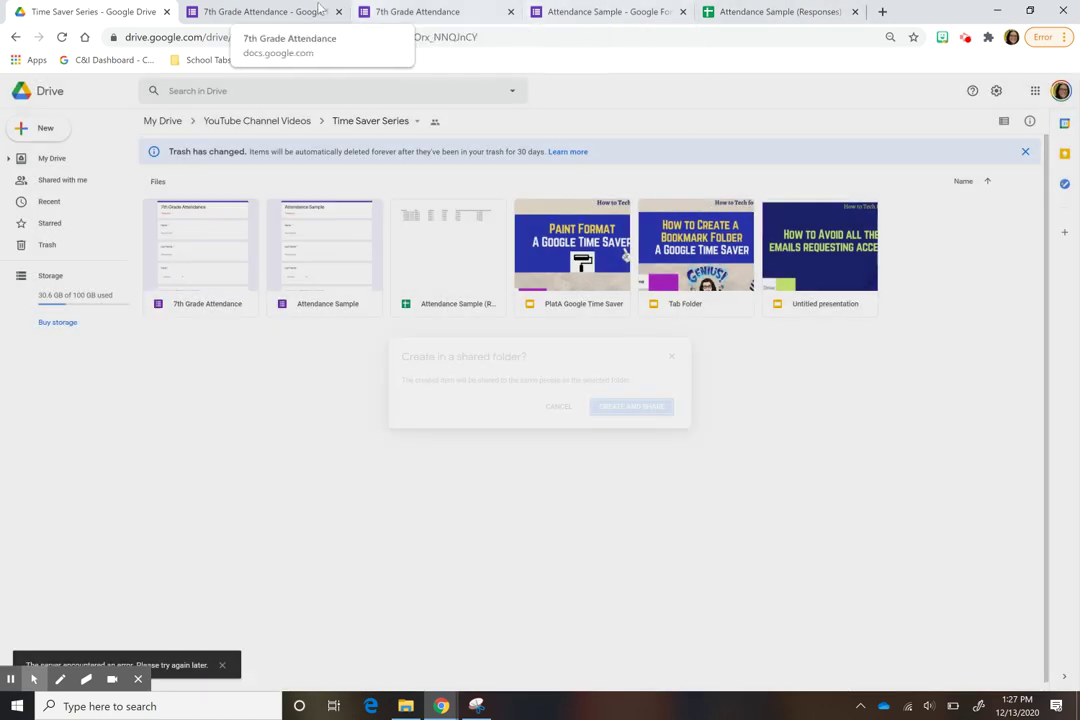
click(240, 11)
click(703, 124)
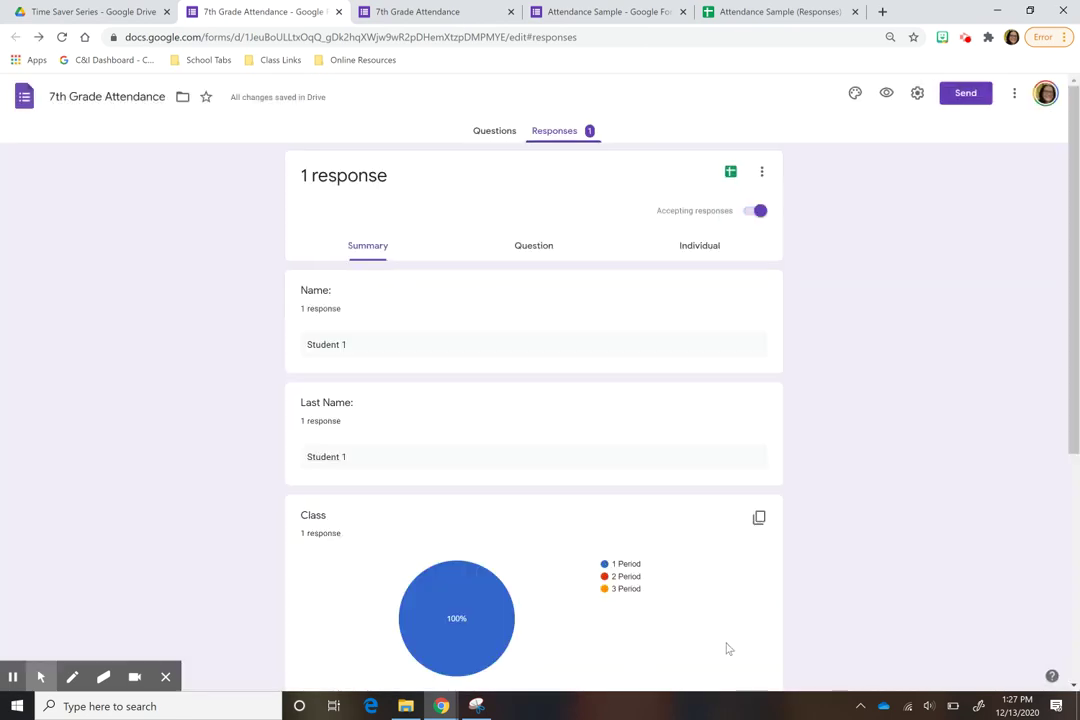
click(415, 11)
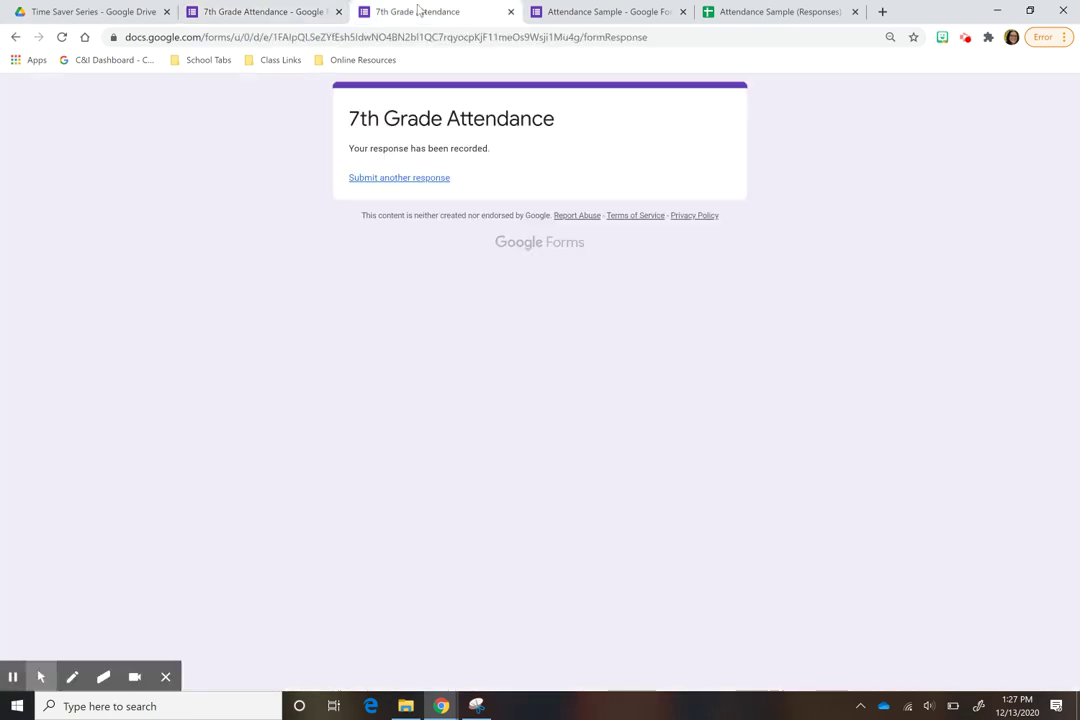